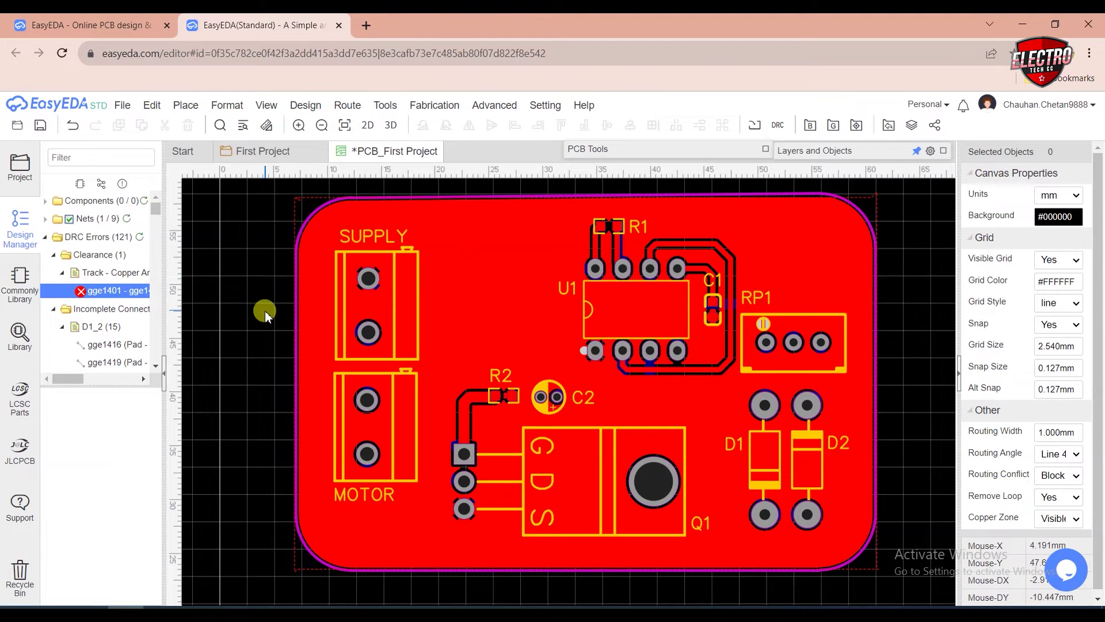
Open the 3D view of the completed PCB and inspect the board from different angles and distances.
left_click(389, 126)
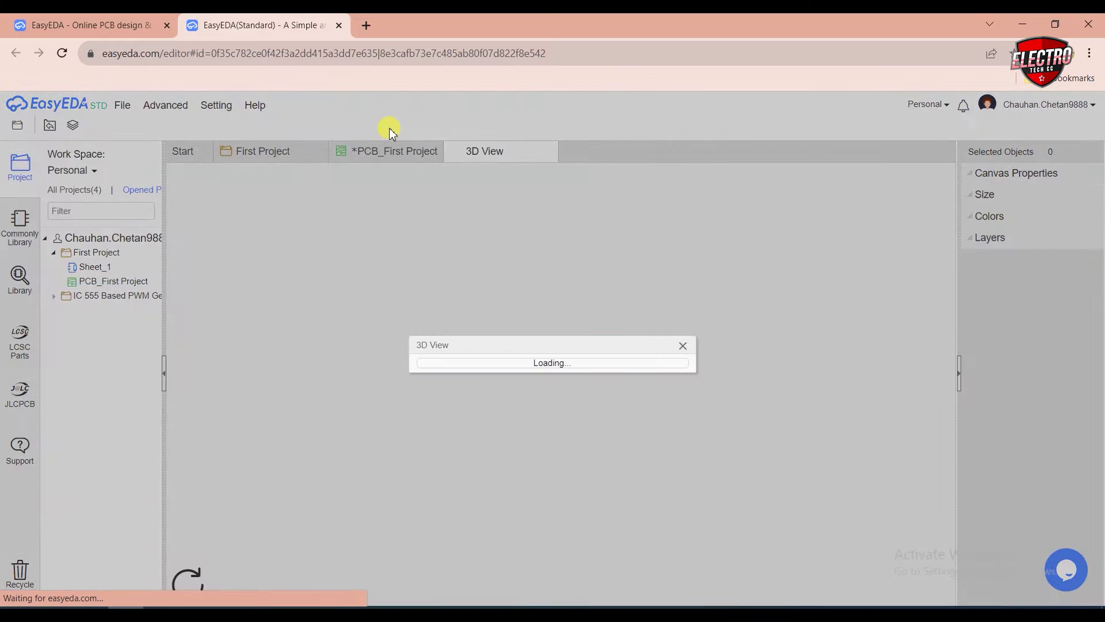
scroll(557, 486, "up", 3)
left_click_drag(557, 486, 625, 591)
scroll(642, 423, "down", 2)
left_click_drag(513, 478, 585, 298)
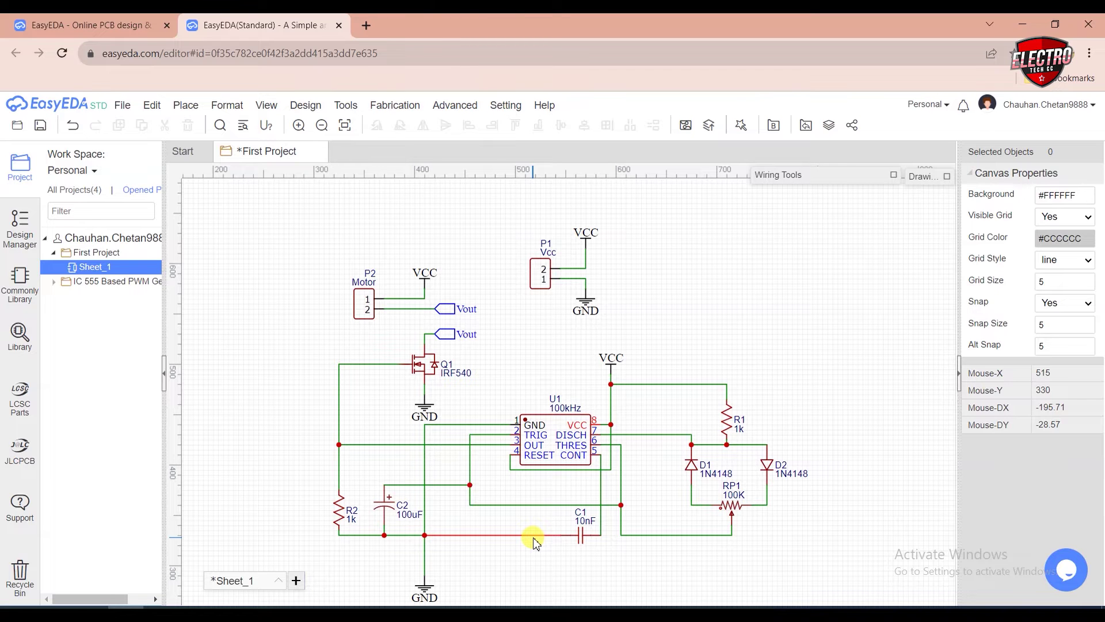
Open the Footprint Manager from the footprint property of the Motor connector P2.
left_click(364, 316)
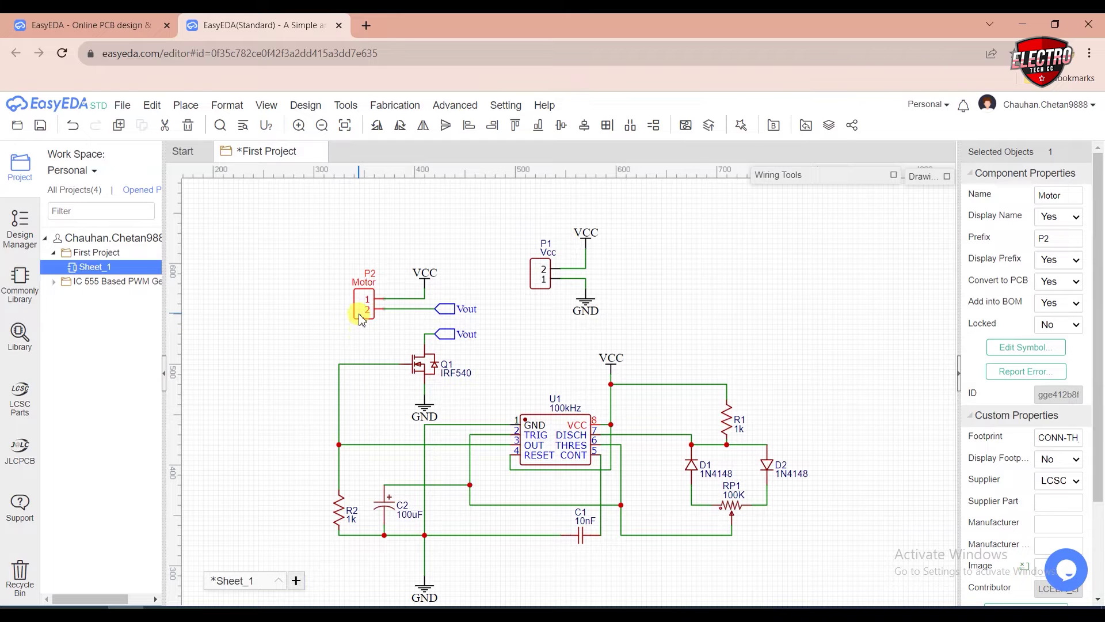
right_click(358, 311)
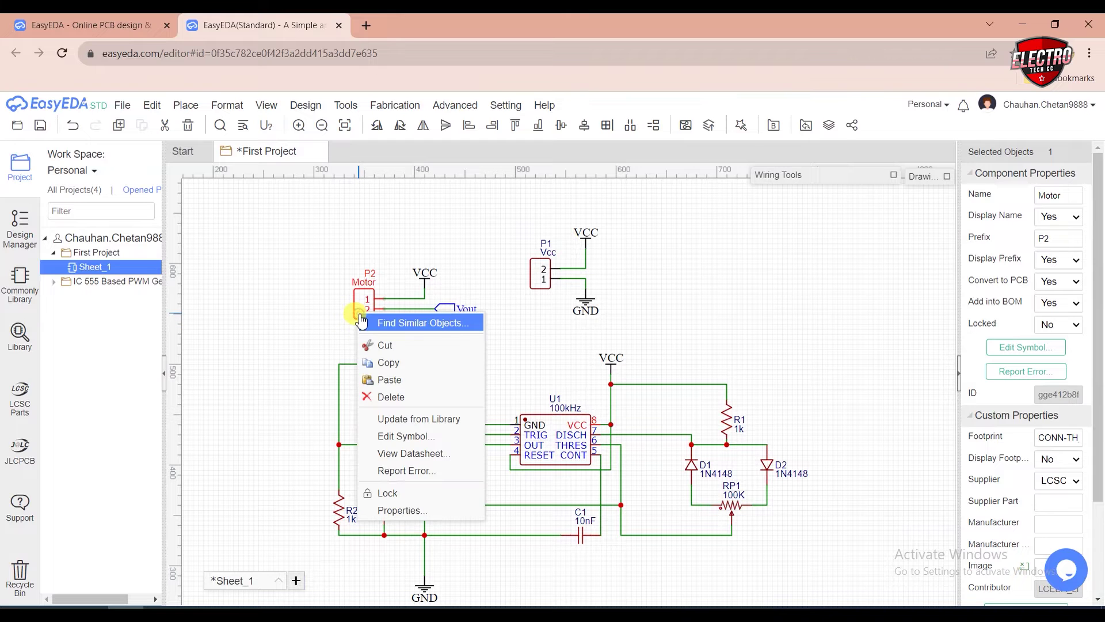
left_click(402, 509)
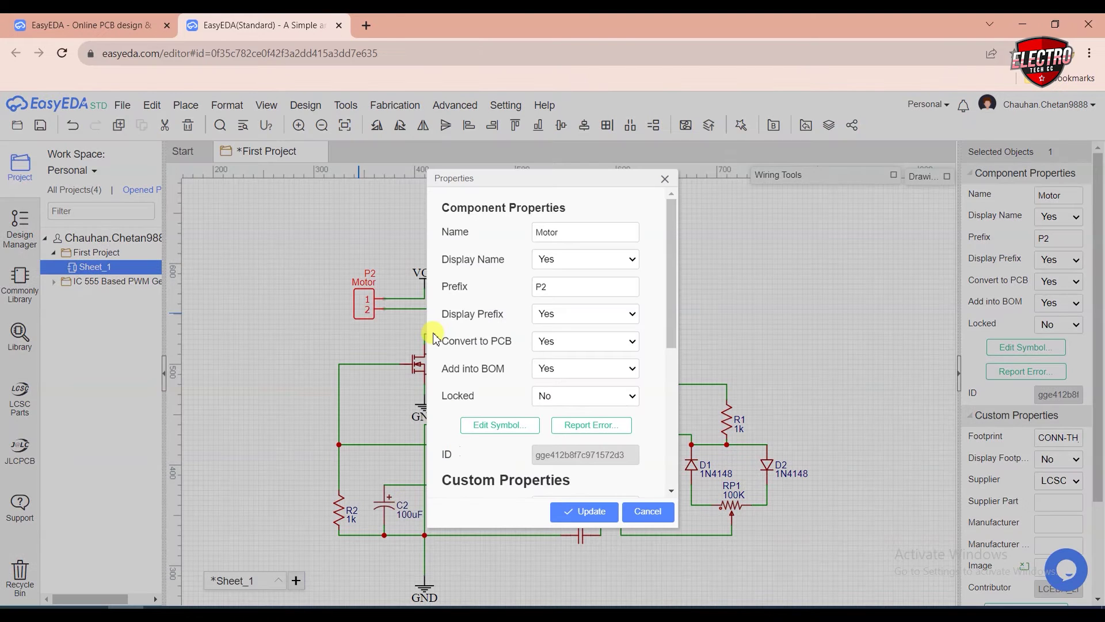
scroll(444, 346, "down", 1)
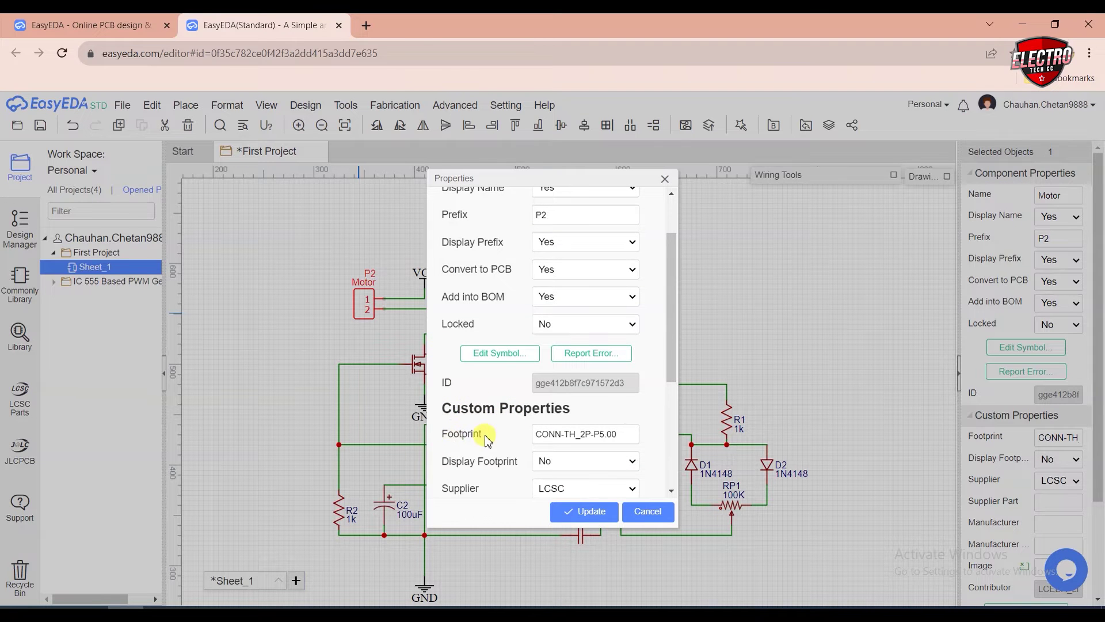
scroll(486, 435, "down", 2)
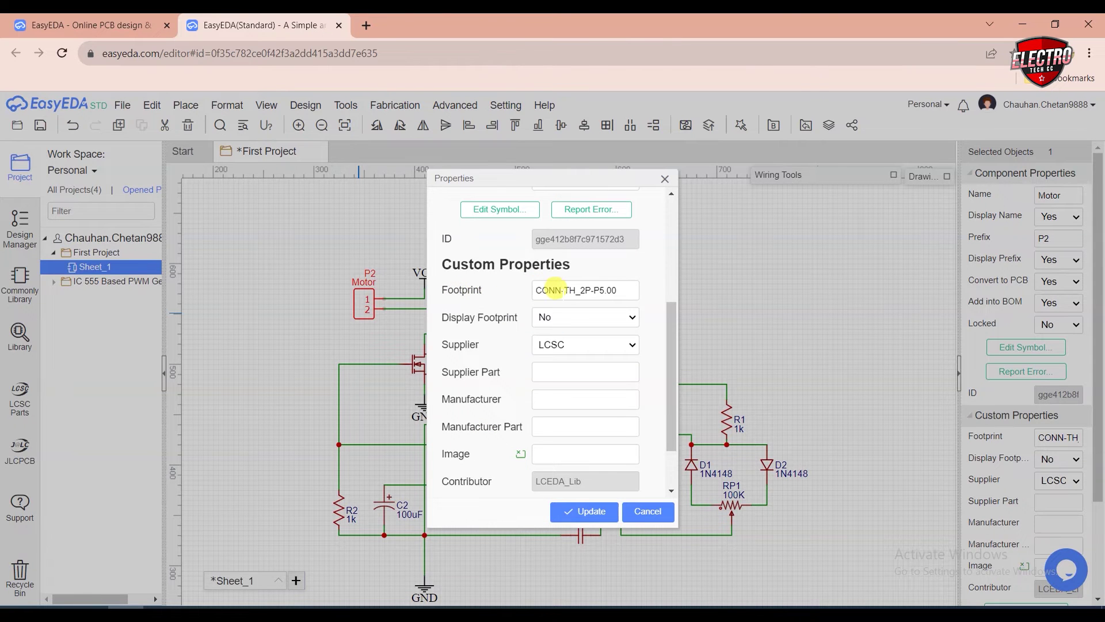
left_click(556, 290)
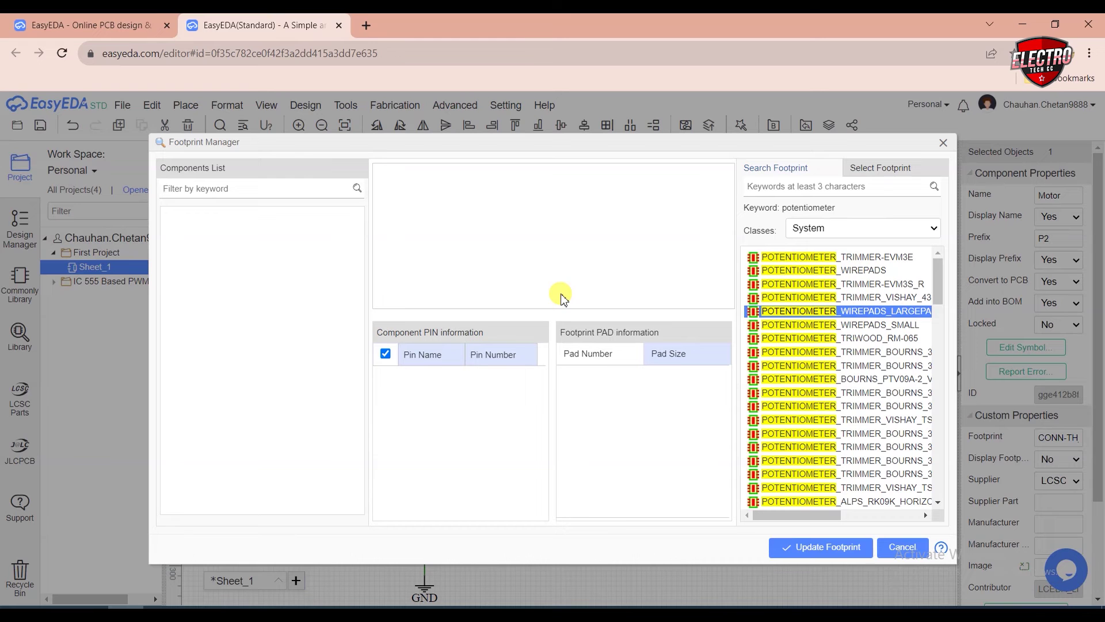
Review the footprints assigned to U1 and the Motor connector P2 in the components list.
left_click(219, 188)
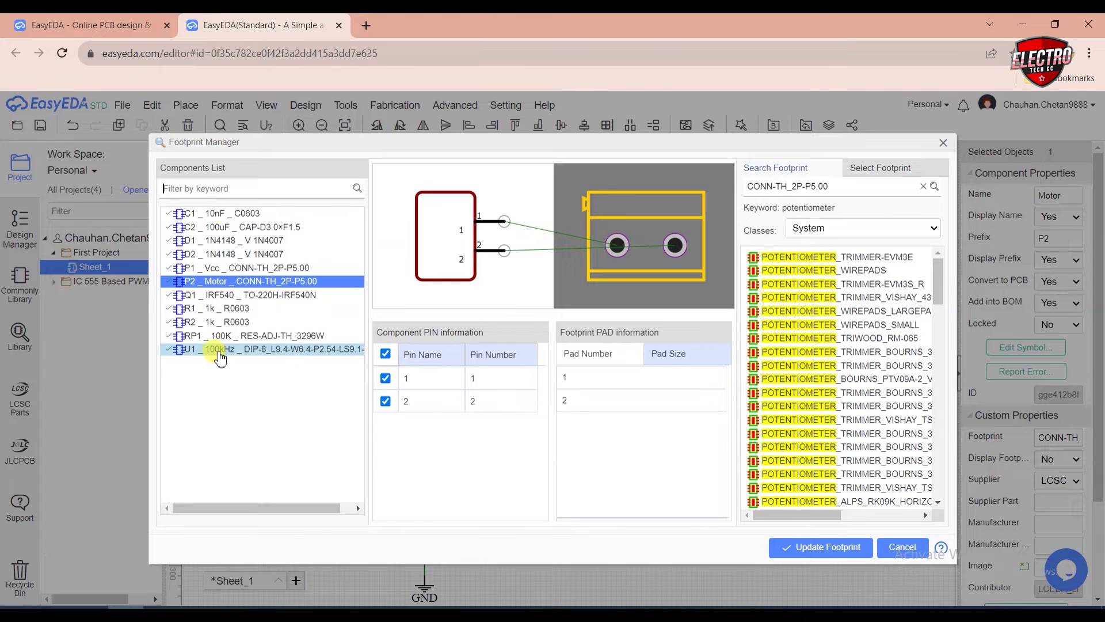
left_click(220, 351)
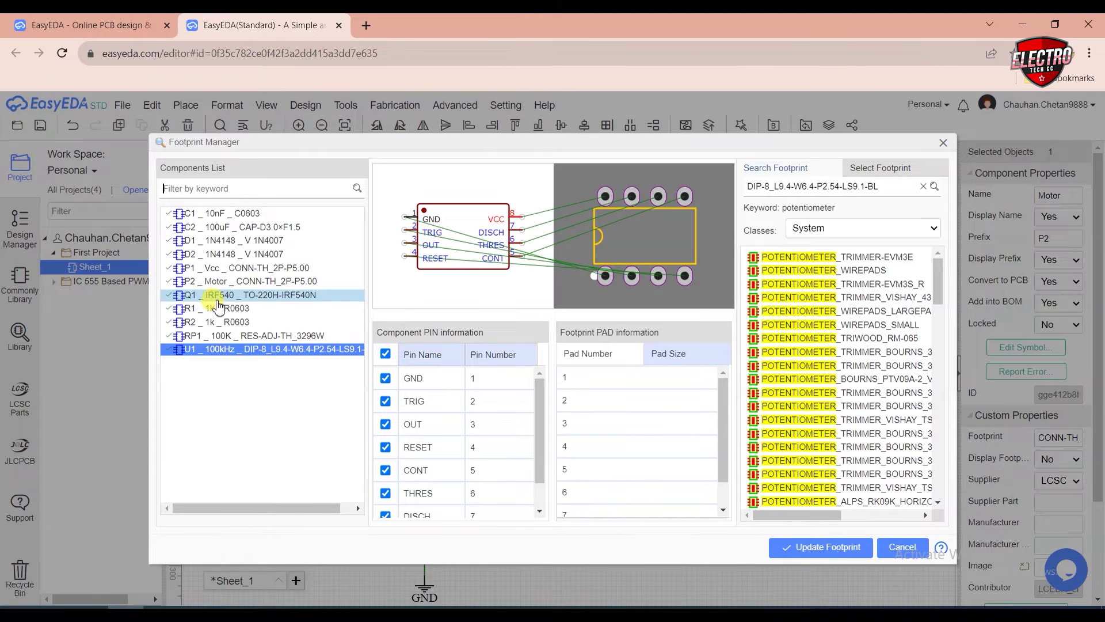
left_click(218, 282)
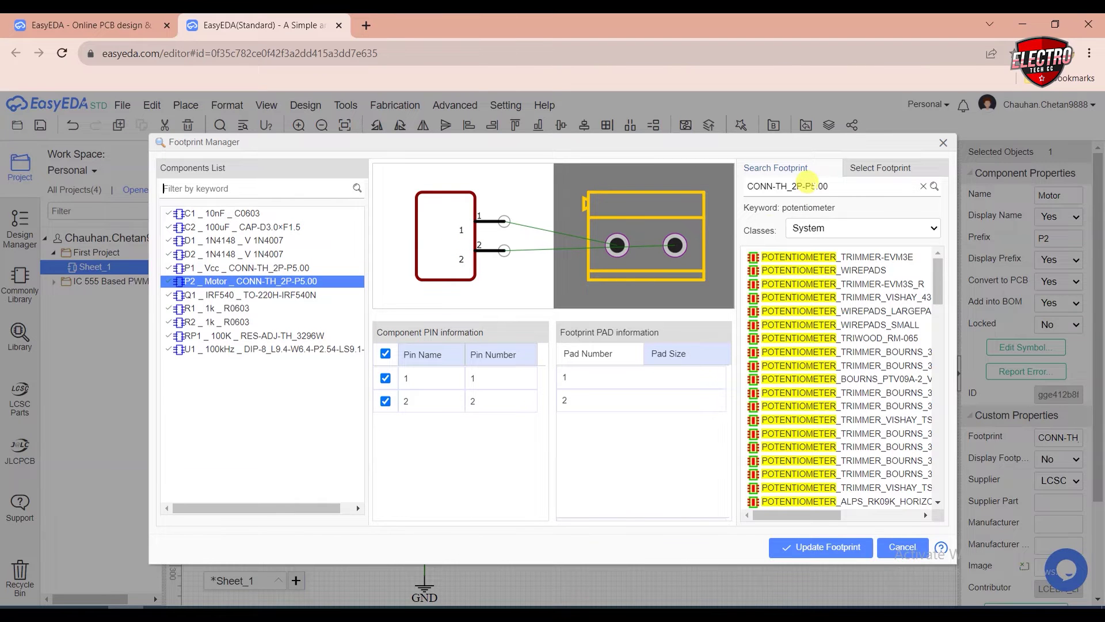
triple_click(756, 186)
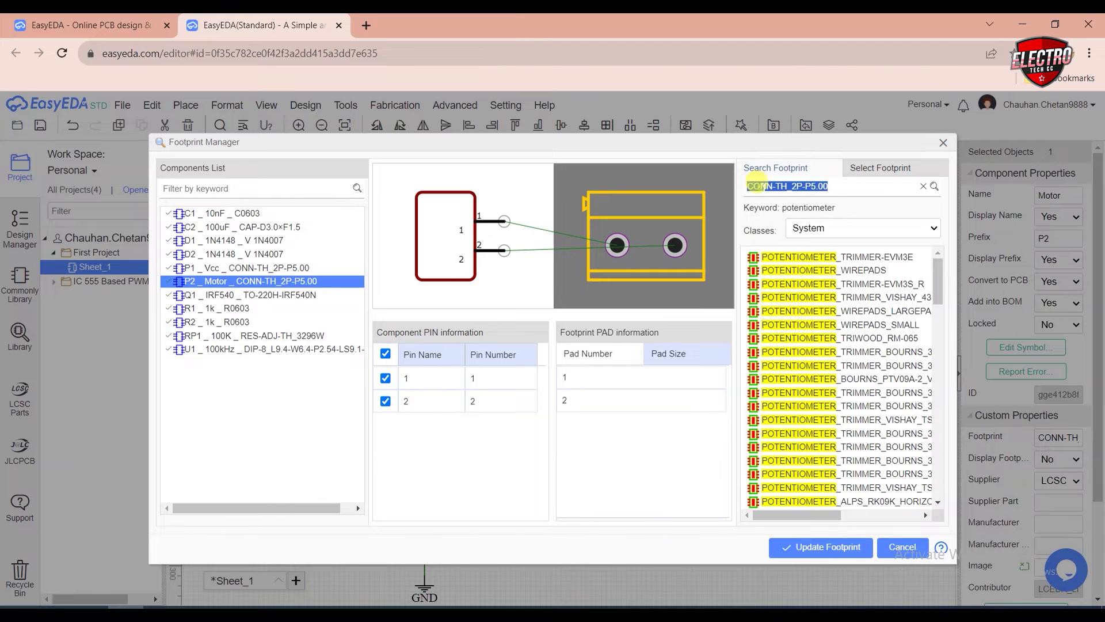
left_click(528, 408)
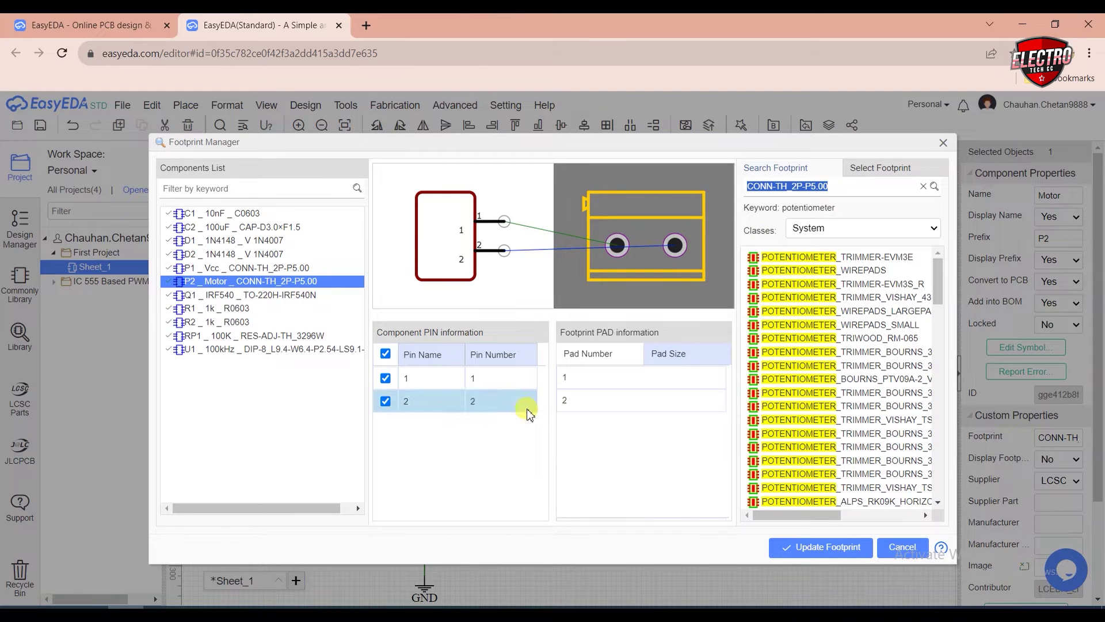
Select resistor R2 and search the footprint library for "resistor".
left_click(224, 321)
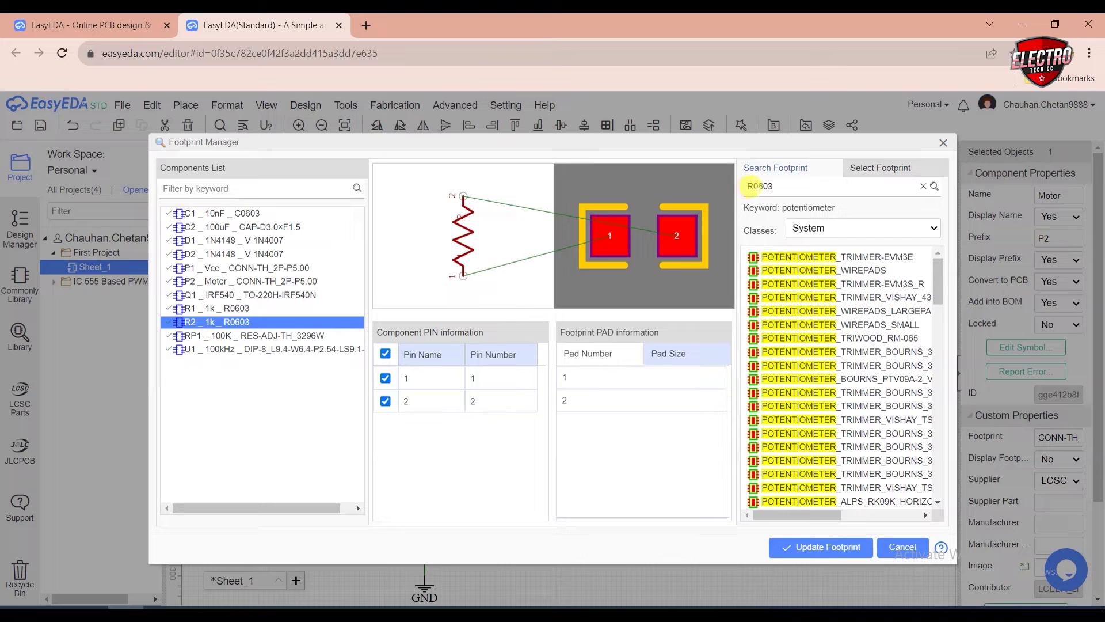
double_click(765, 186)
type("re")
key("Return")
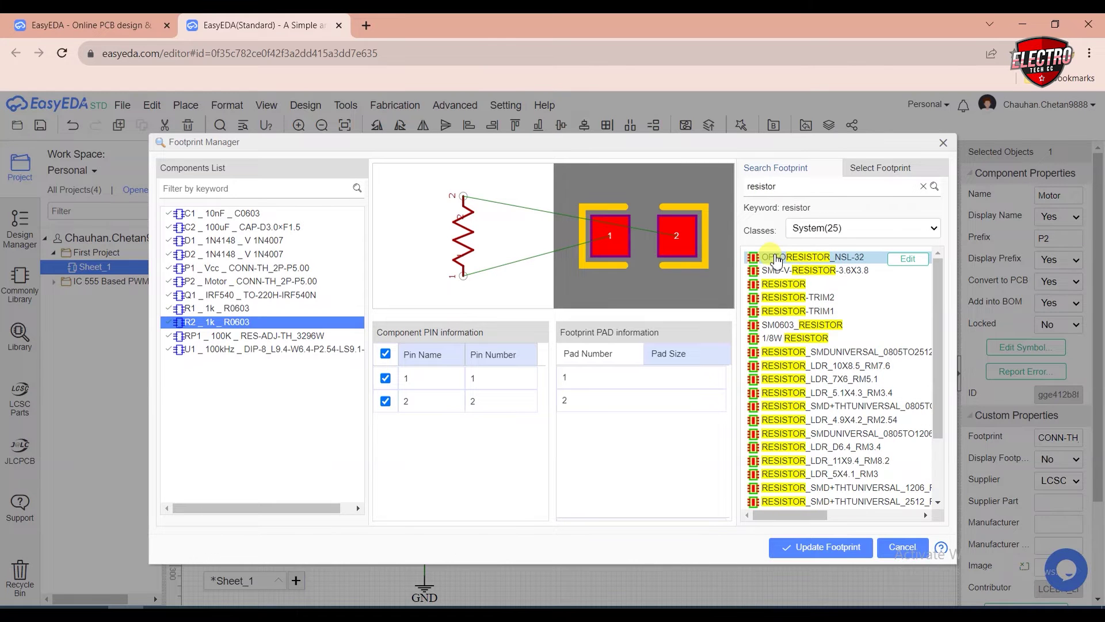
Preview alternative footprints for R2, including OPTORESISTOR_NSL-32, SMD-V-RESISTOR-3.6X3.8, RESISTOR, RESISTOR_LDR_10X8.5_RM7.6 and 1/8W RESISTOR.
left_click(774, 258)
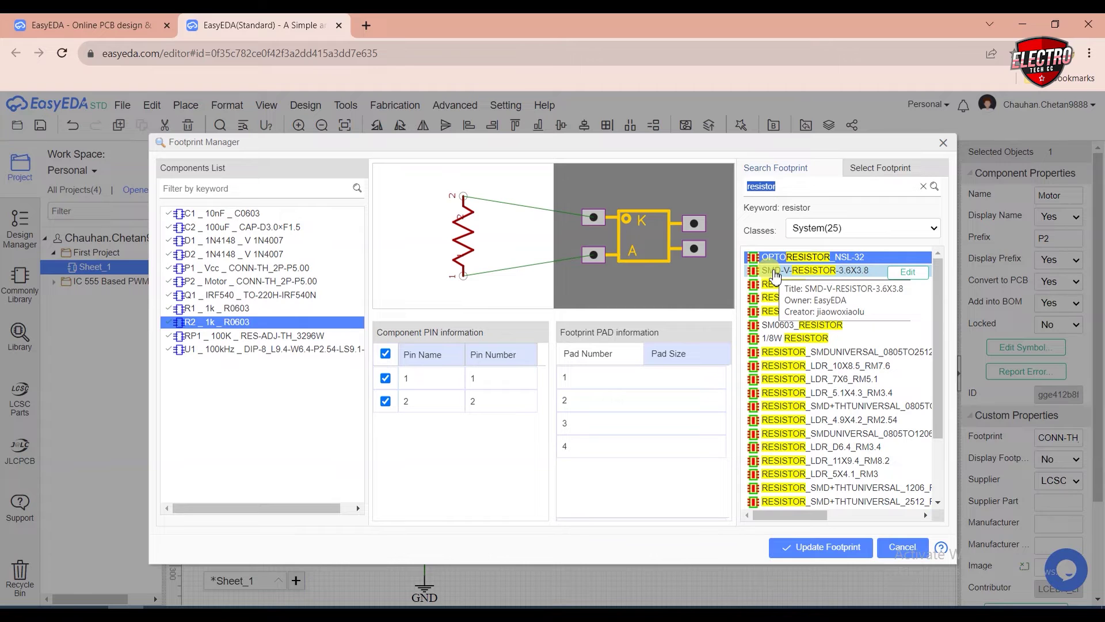
left_click(775, 275)
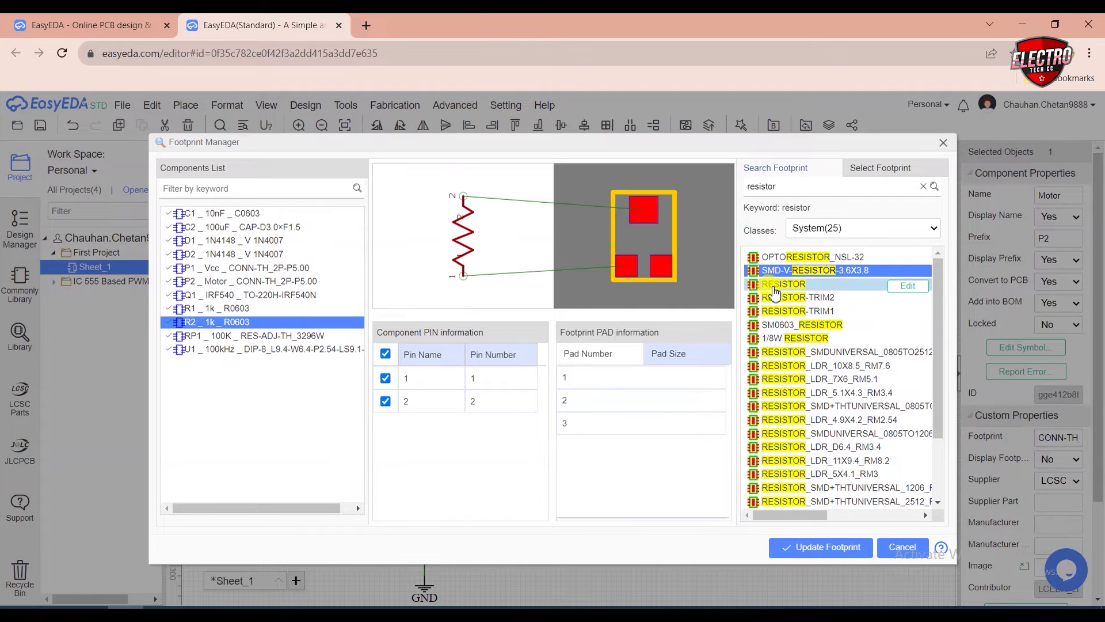
left_click(775, 285)
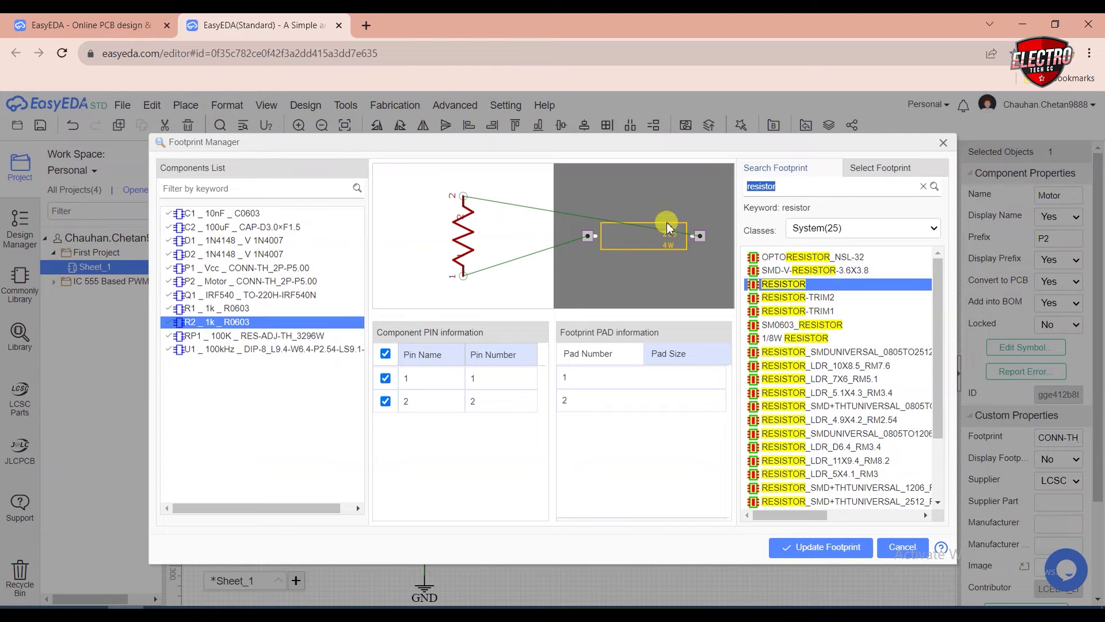
left_click(800, 366)
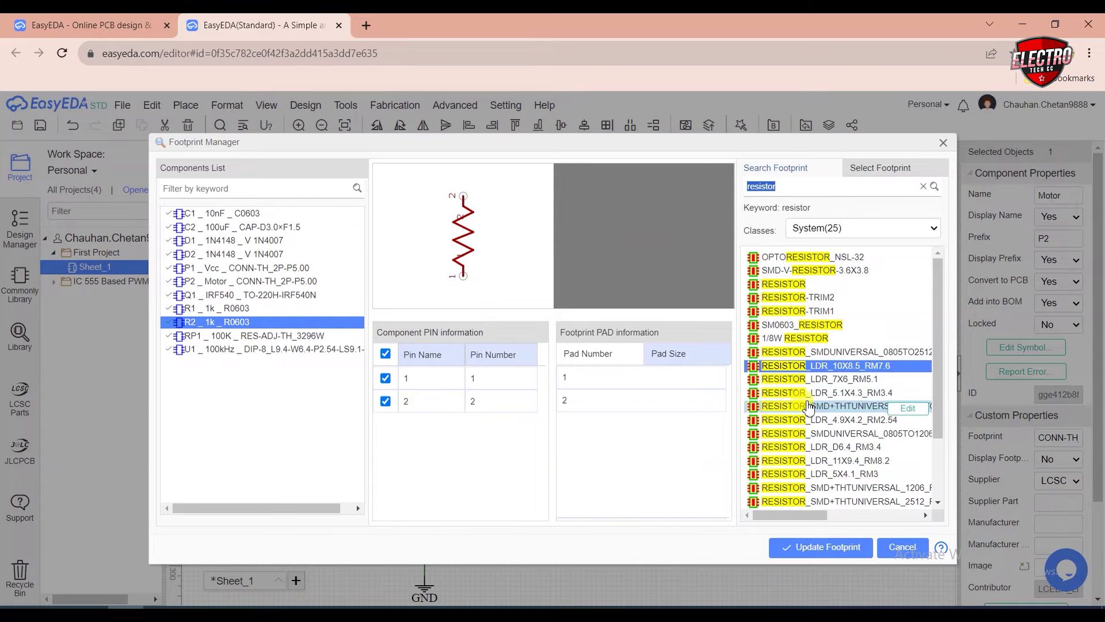
scroll(808, 407, "down", 3)
scroll(801, 369, "up", 3)
left_click(799, 340)
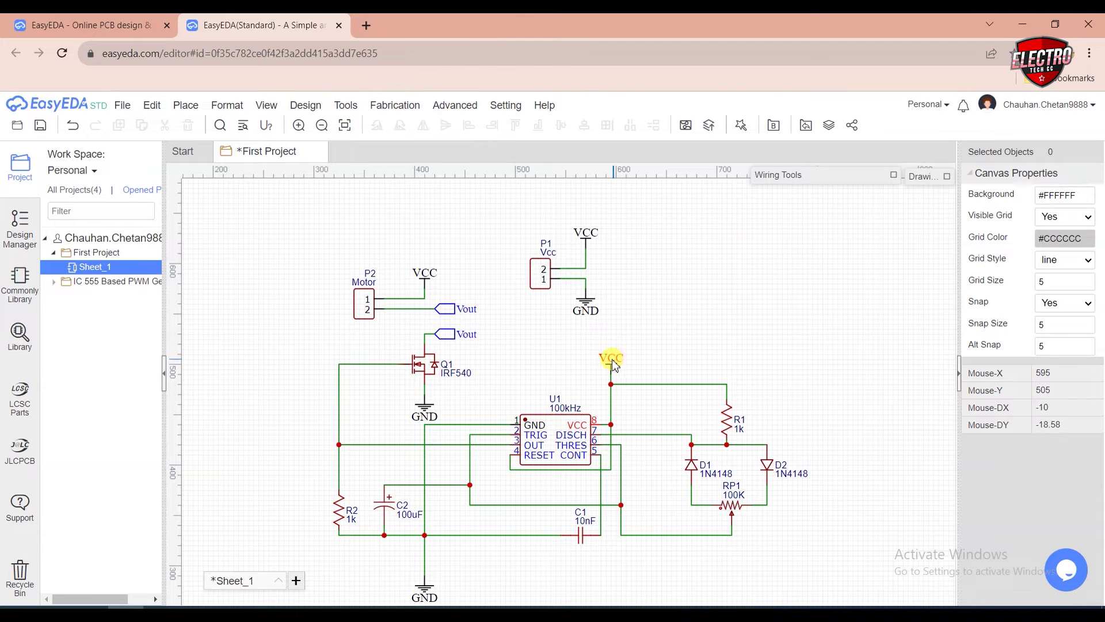
Try to convert the First Project schematic to a PCB.
left_click(385, 108)
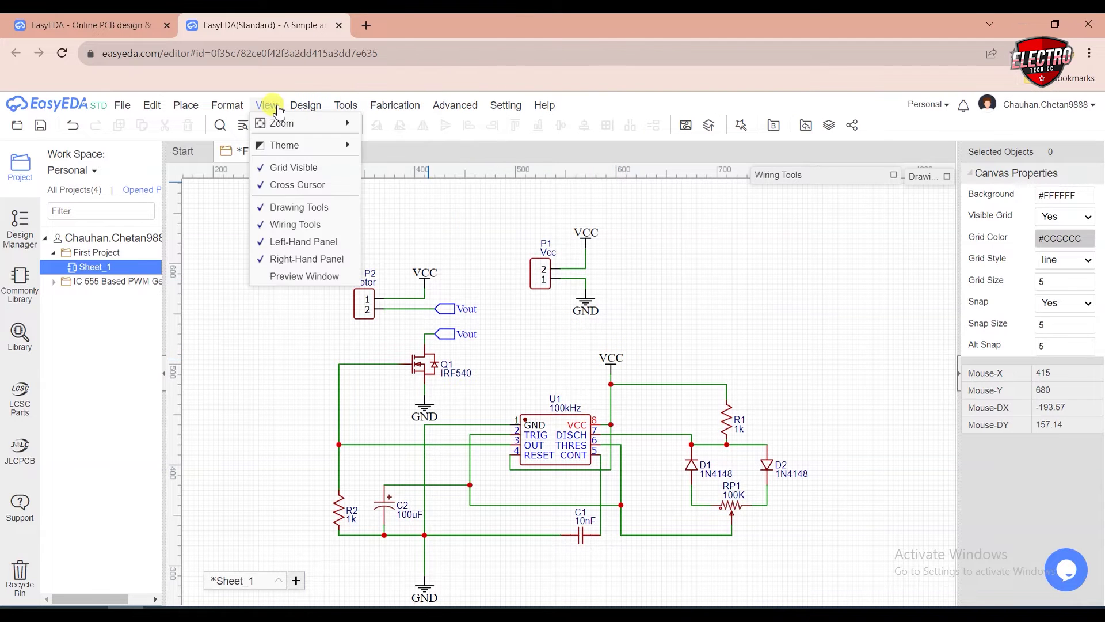
mouse_move(295, 109)
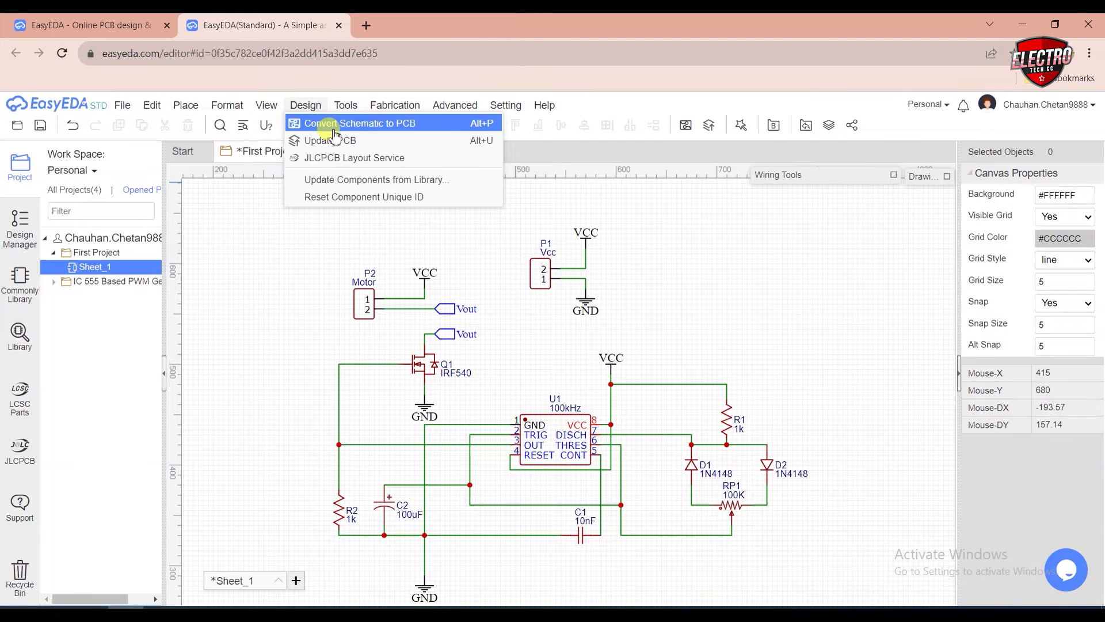
left_click(388, 125)
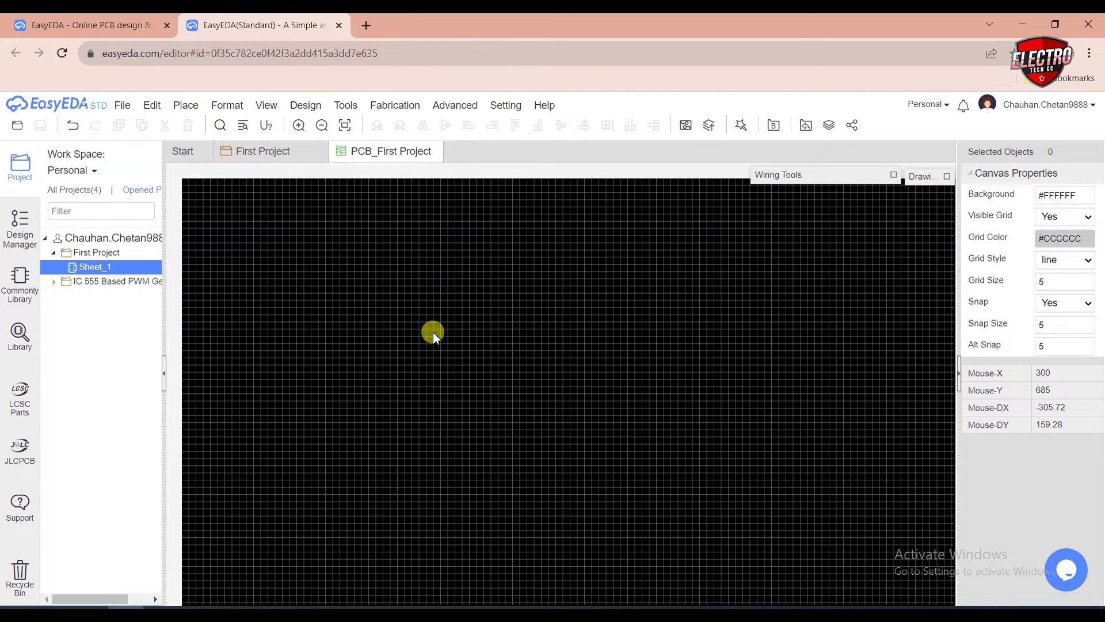
Try to update the PCB from the blank PCB_First Project document, and close that document.
left_click(709, 127)
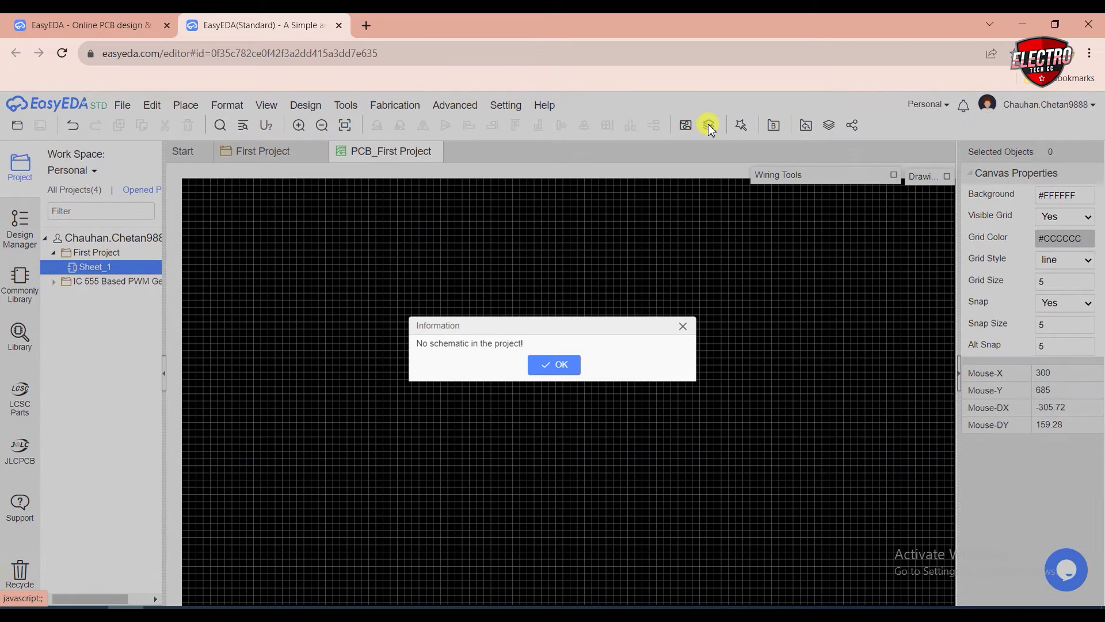
left_click(555, 367)
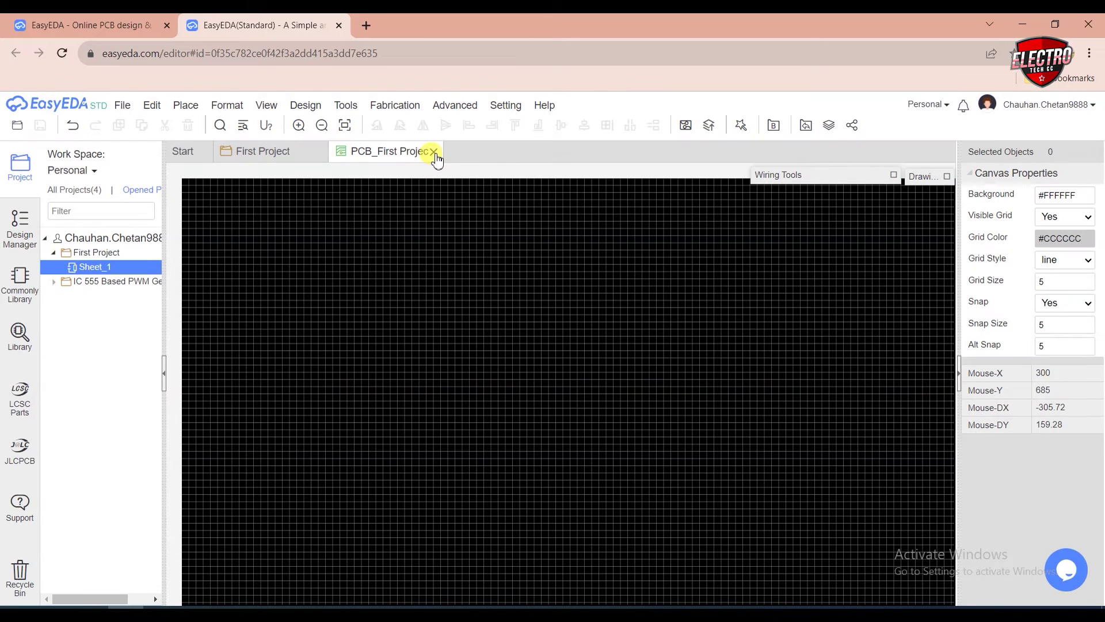
left_click(433, 154)
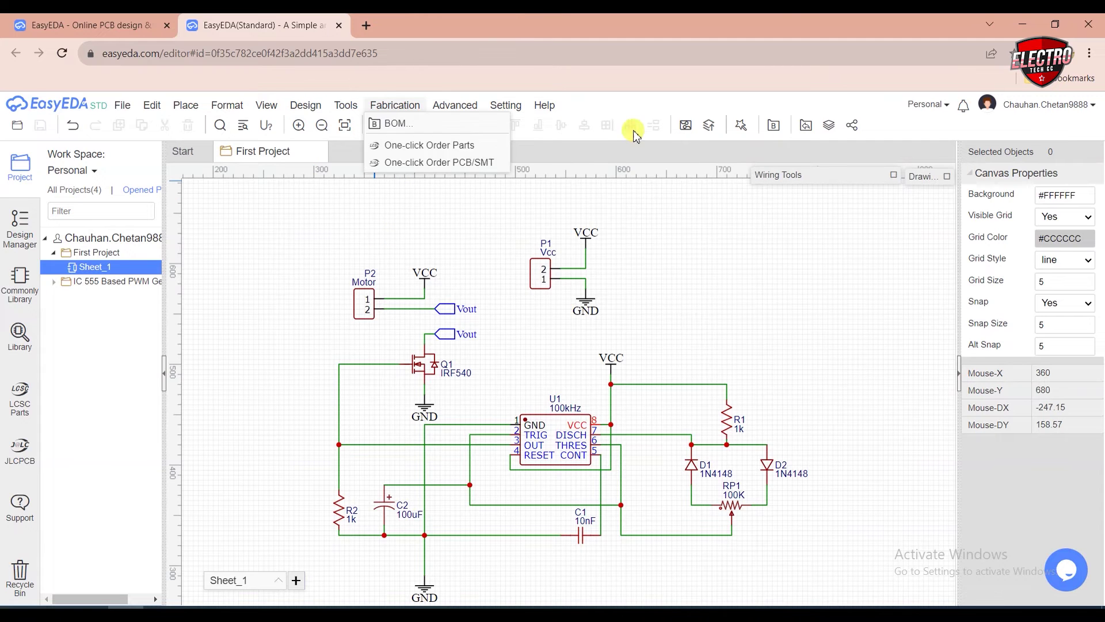
Convert the schematic to a new PCB using mm units and 2 copper layers.
left_click(689, 124)
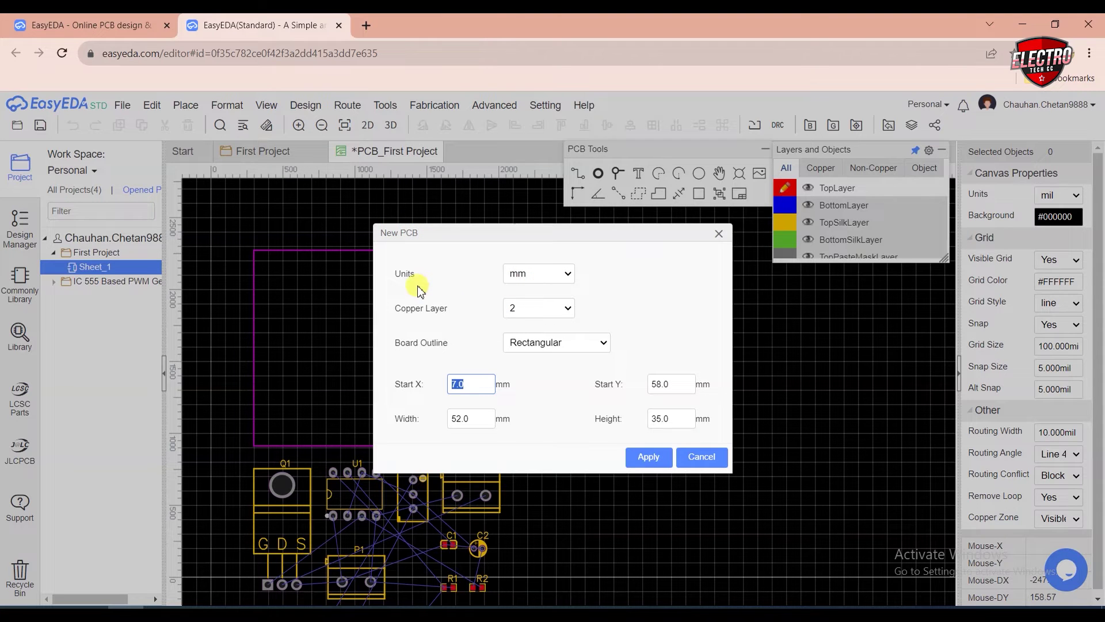
left_click(569, 275)
left_click(568, 275)
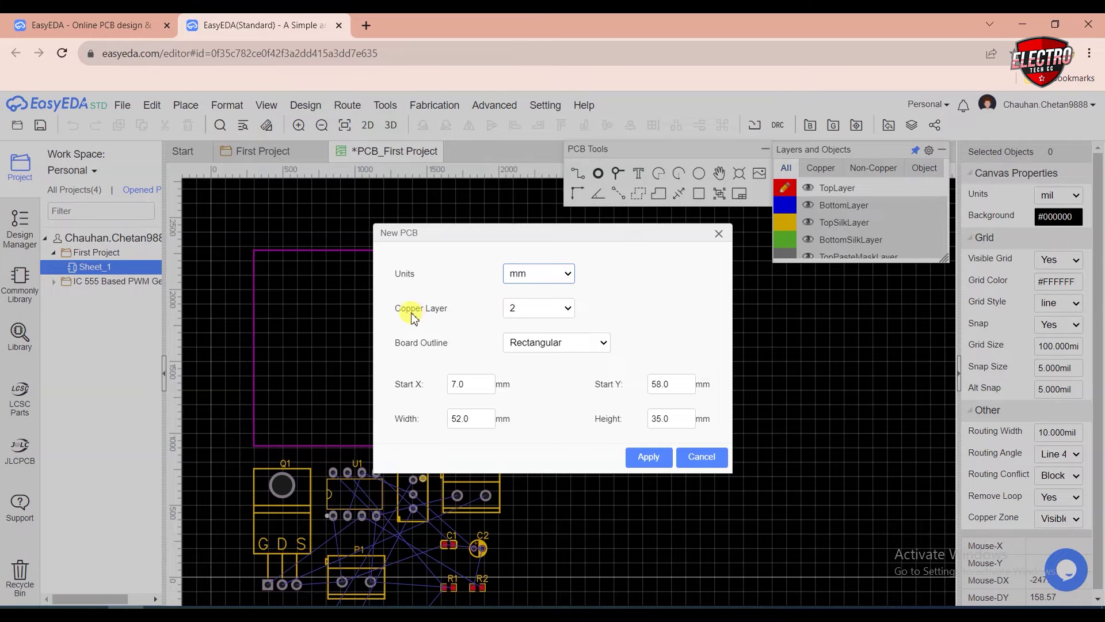
left_click(568, 309)
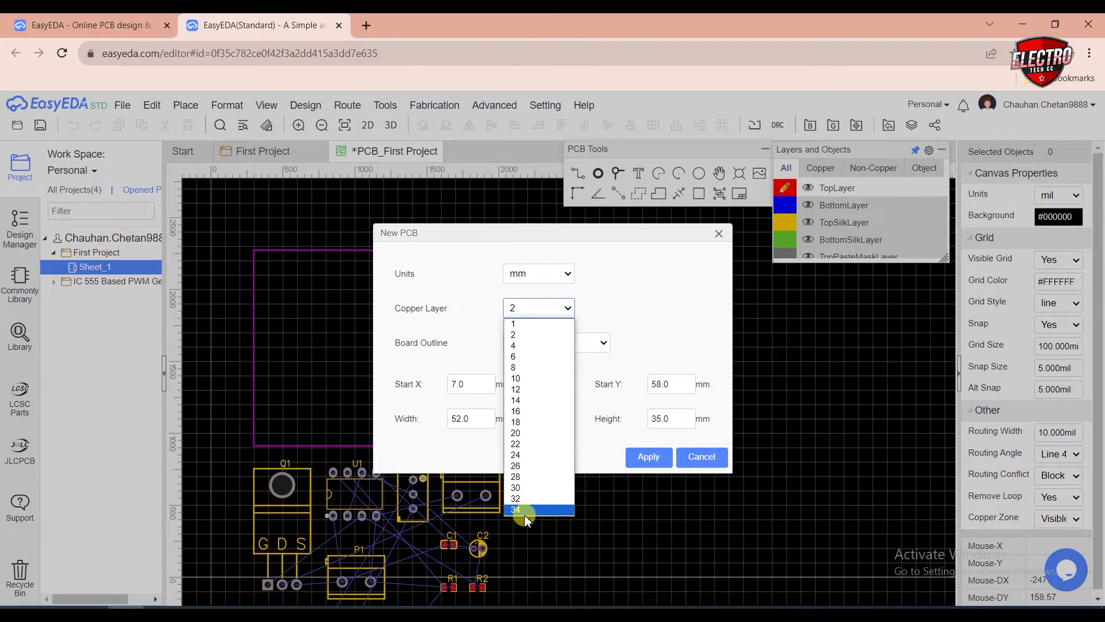
left_click(608, 308)
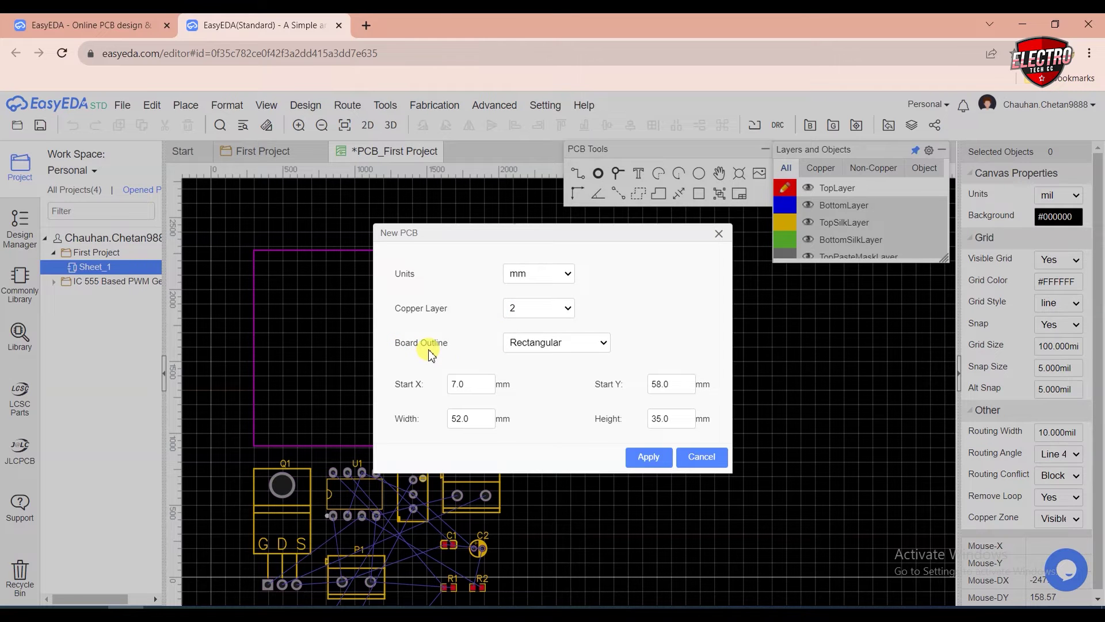
Create the board with a Round Rectangular outline, 62.40 mm wide and 35.00 mm high, with a 5.20 mm corner radius.
left_click(535, 349)
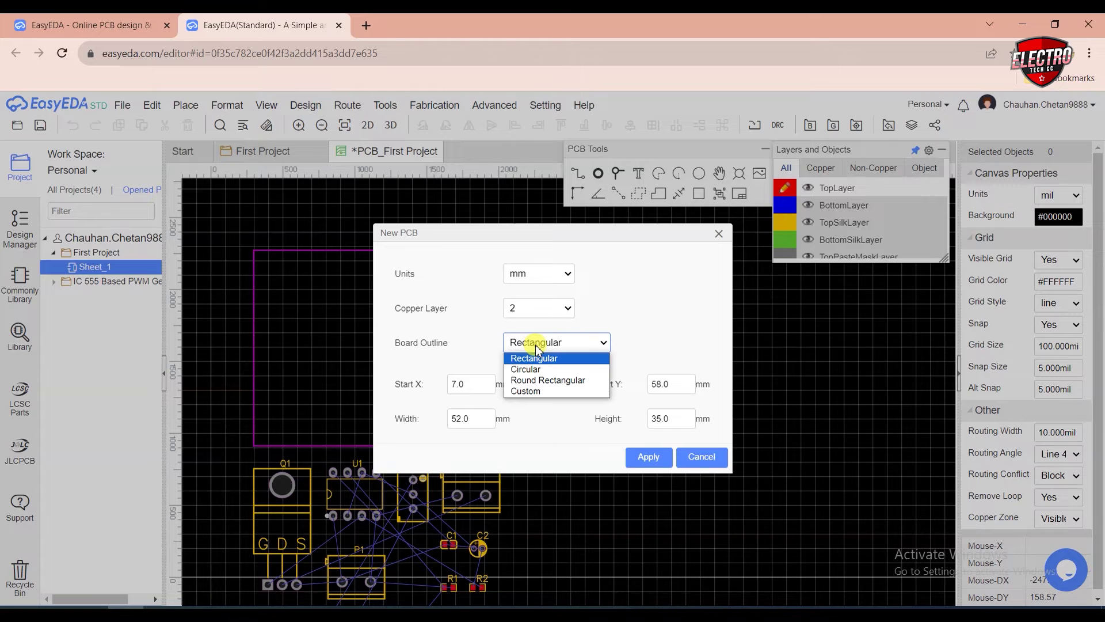
left_click(545, 381)
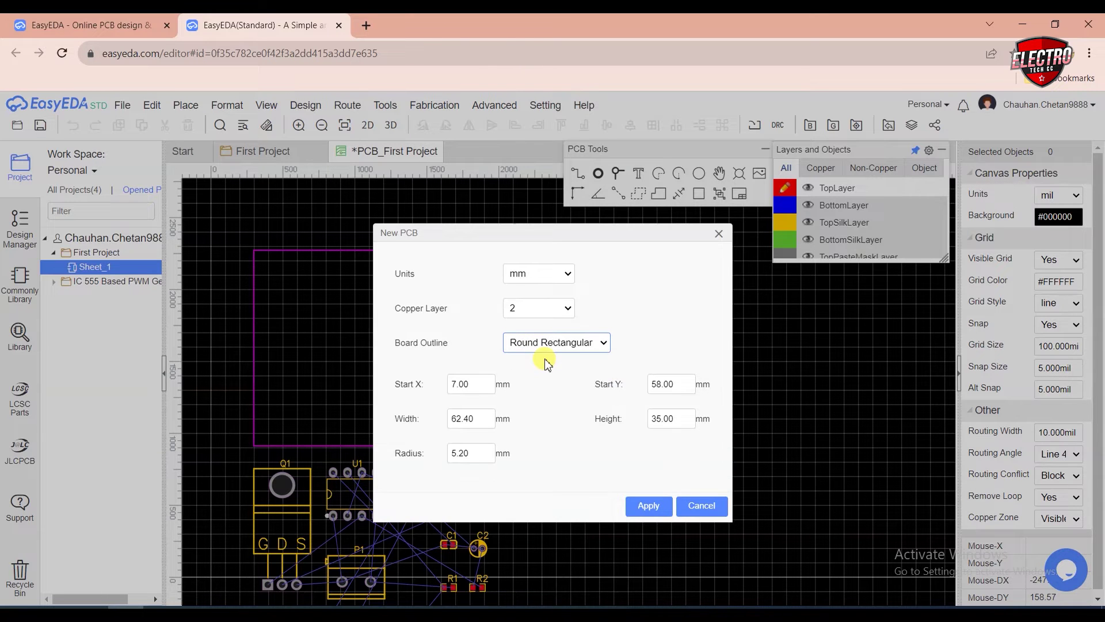
left_click(564, 350)
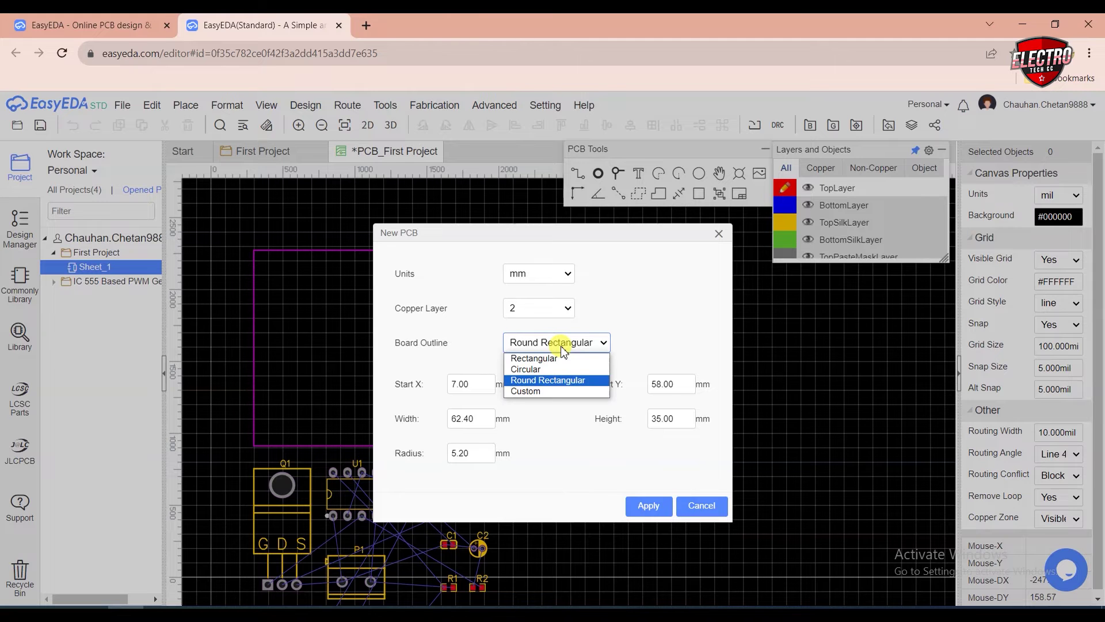
left_click(563, 348)
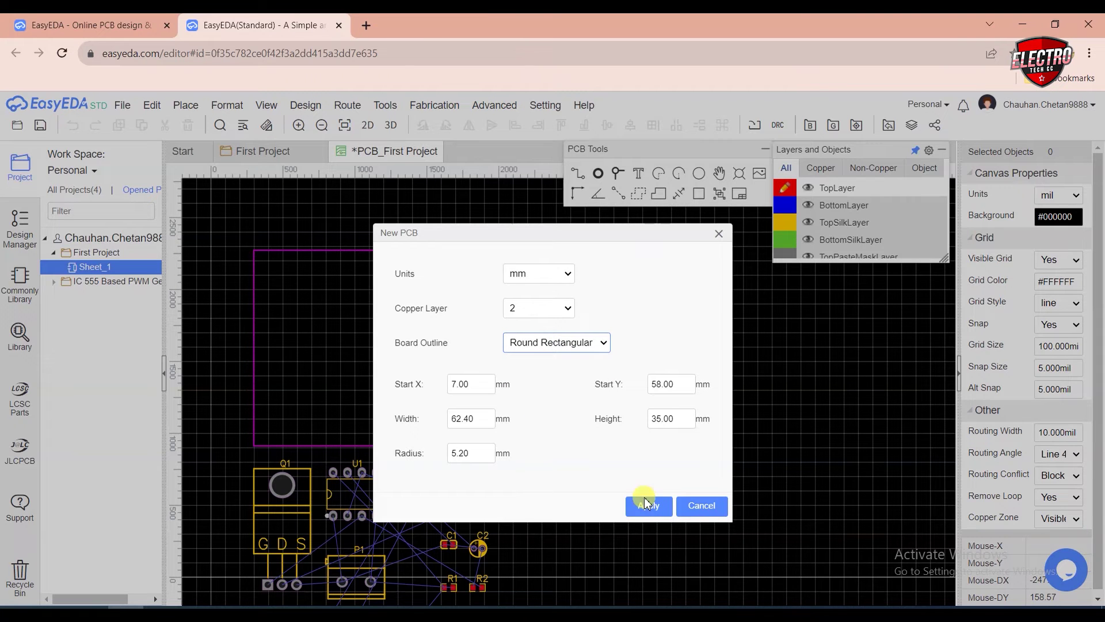
left_click(662, 510)
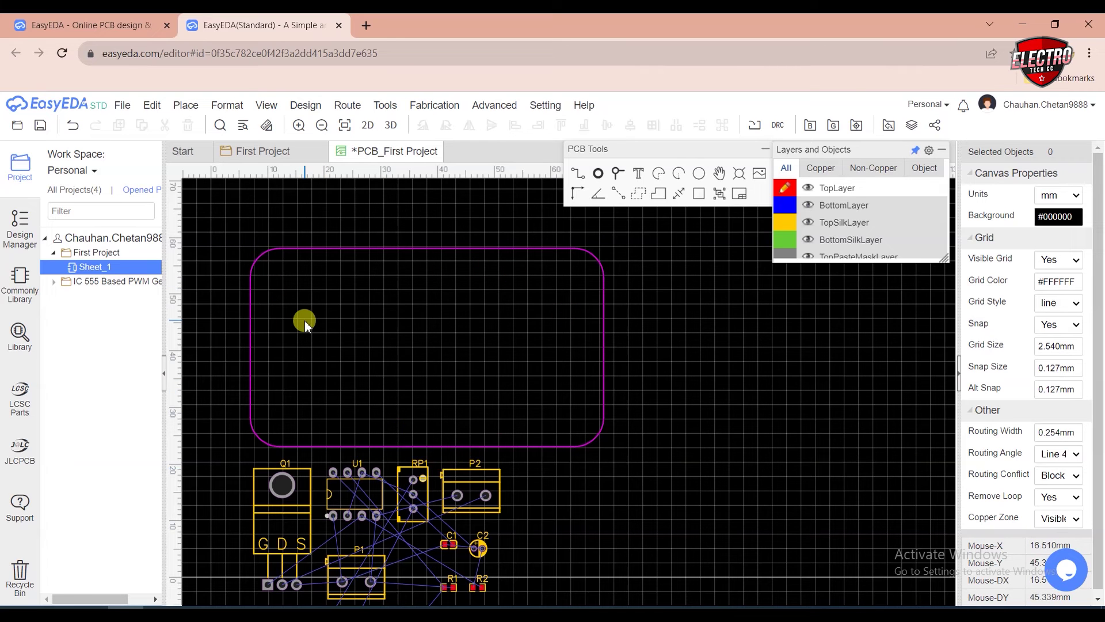
Compare the motor and supply connectors in the First Project schematic with footprints P1 and P2 in the PCB layout.
scroll(420, 501, "down", 3)
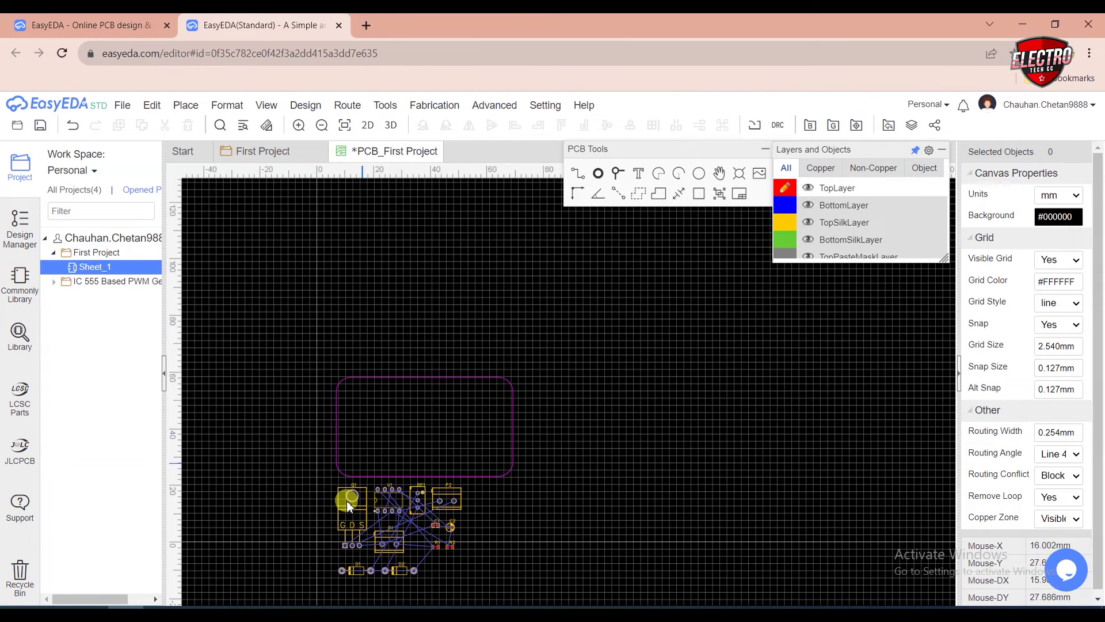
scroll(423, 587, "up", 2)
scroll(416, 573, "down", 1)
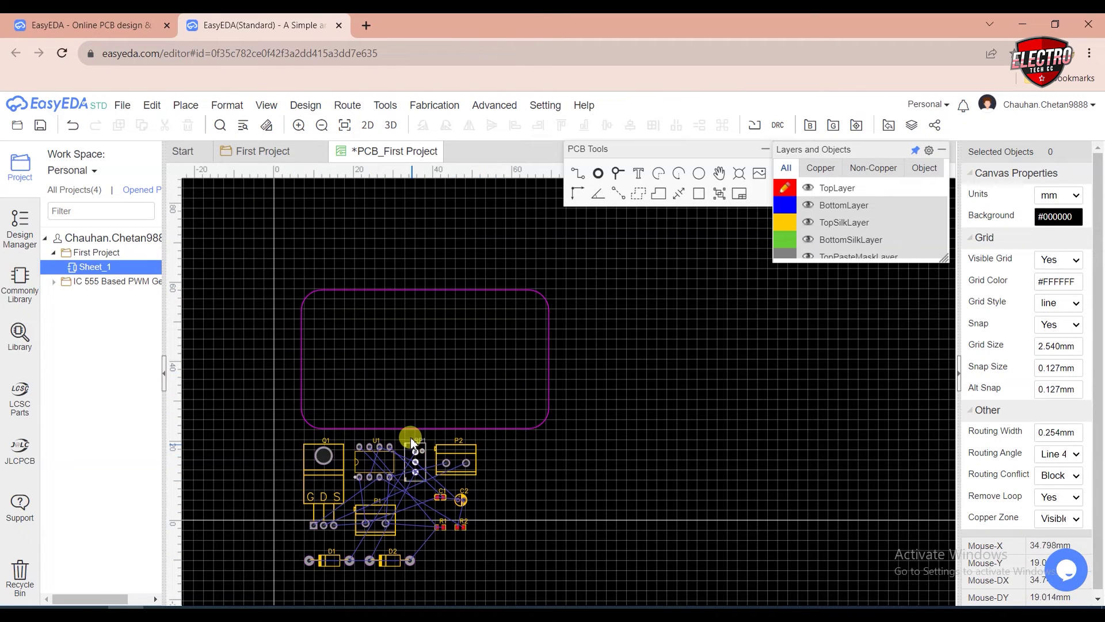
left_click(271, 151)
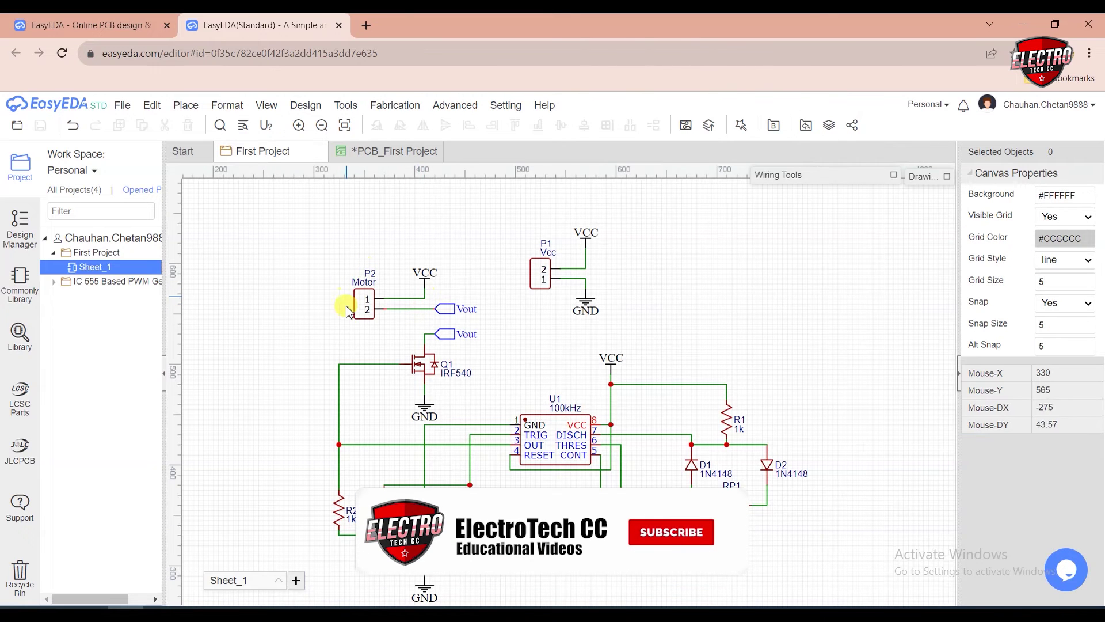
left_click(366, 154)
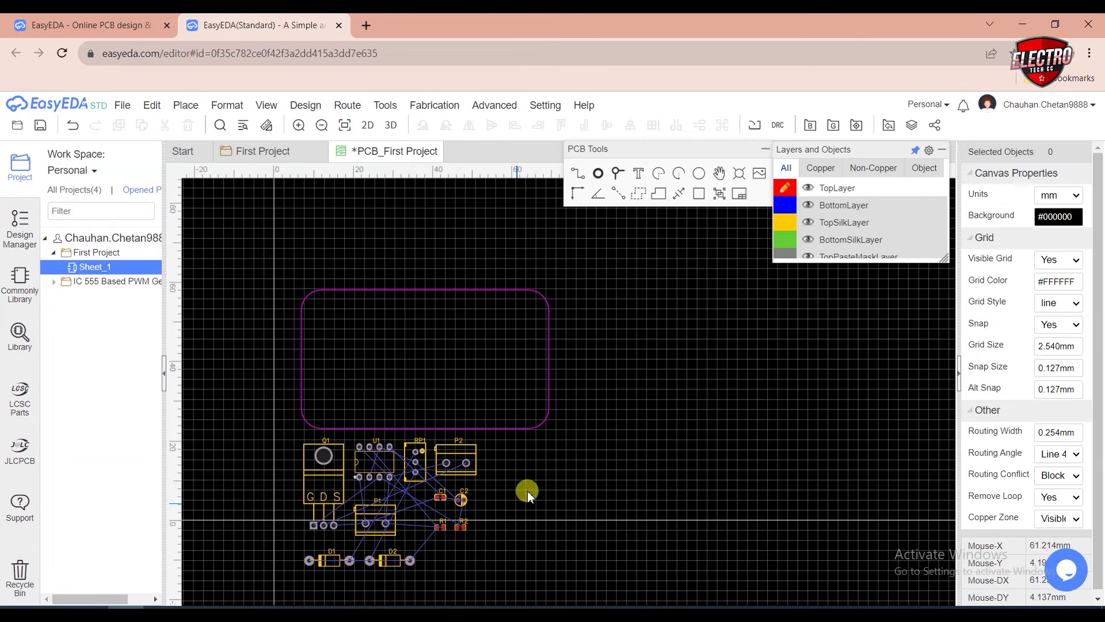
left_click(271, 151)
left_click(534, 270)
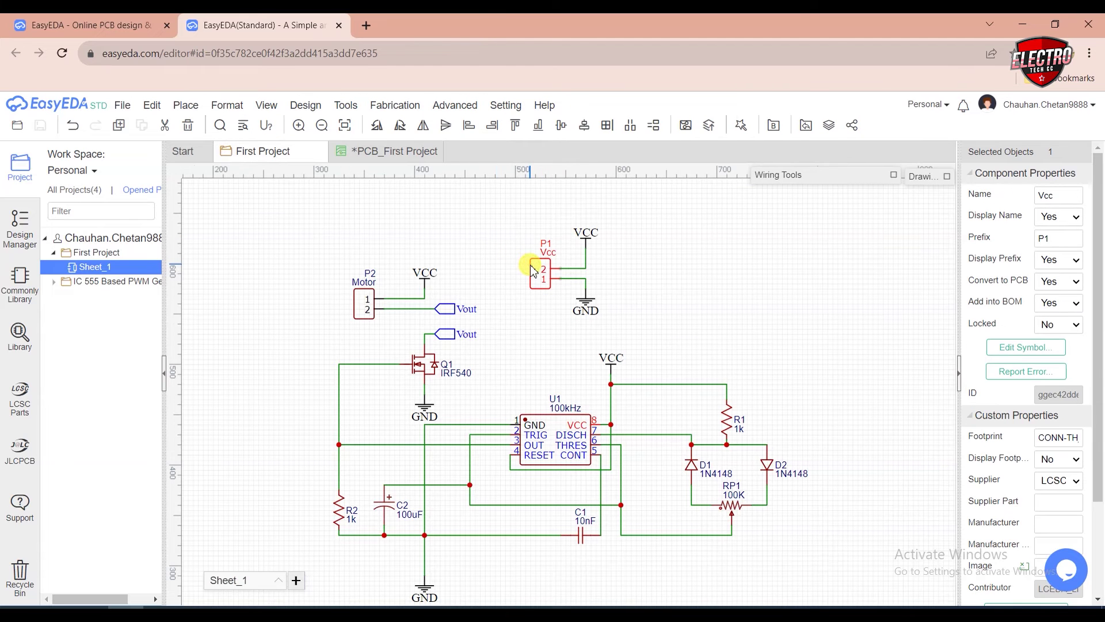
left_click(375, 152)
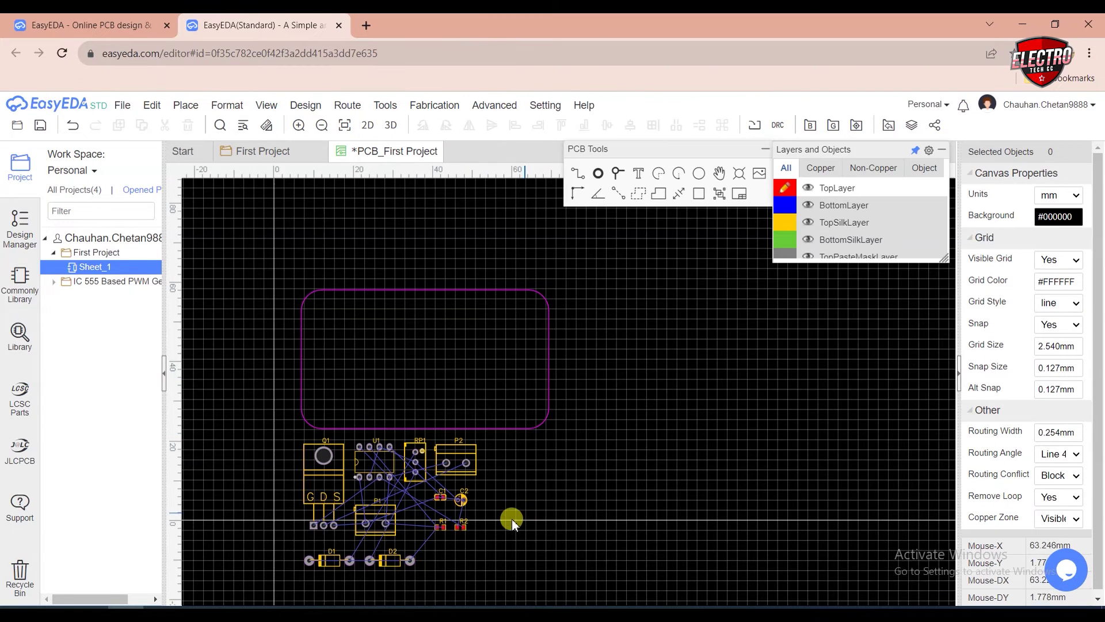
Place connector P1 inside the board outline near its left edge, rotated to stand vertically.
left_click(378, 511)
left_click_drag(374, 510, 328, 352)
key("space")
left_click(279, 375)
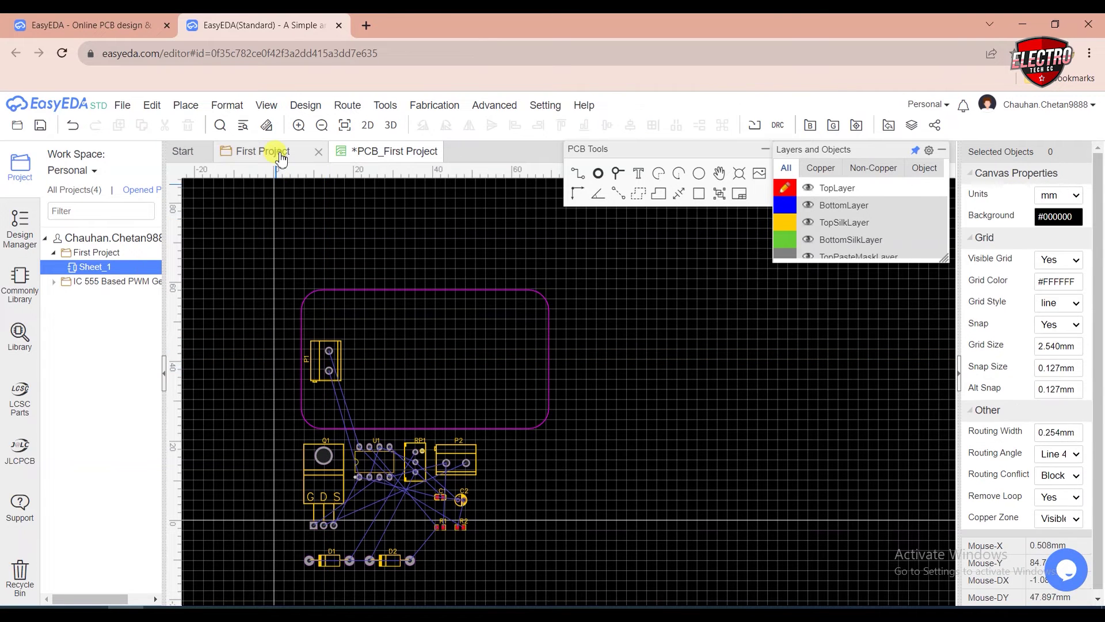
Check the motor connector in the schematic, shift P1 lower on the board, and place P2 vertically above it.
left_click(277, 152)
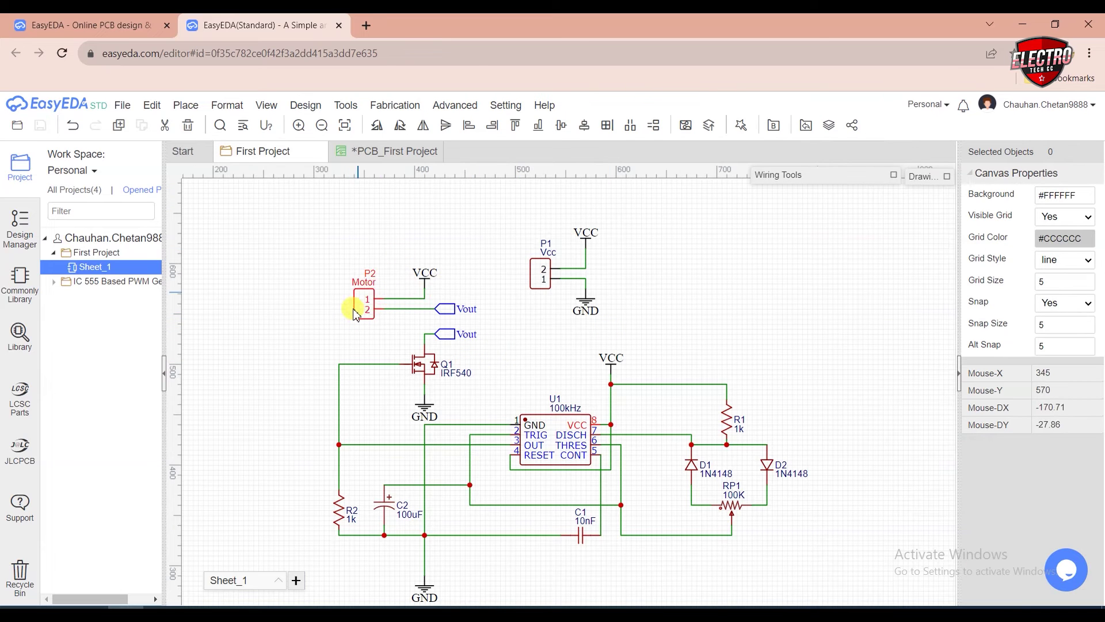
left_click(363, 158)
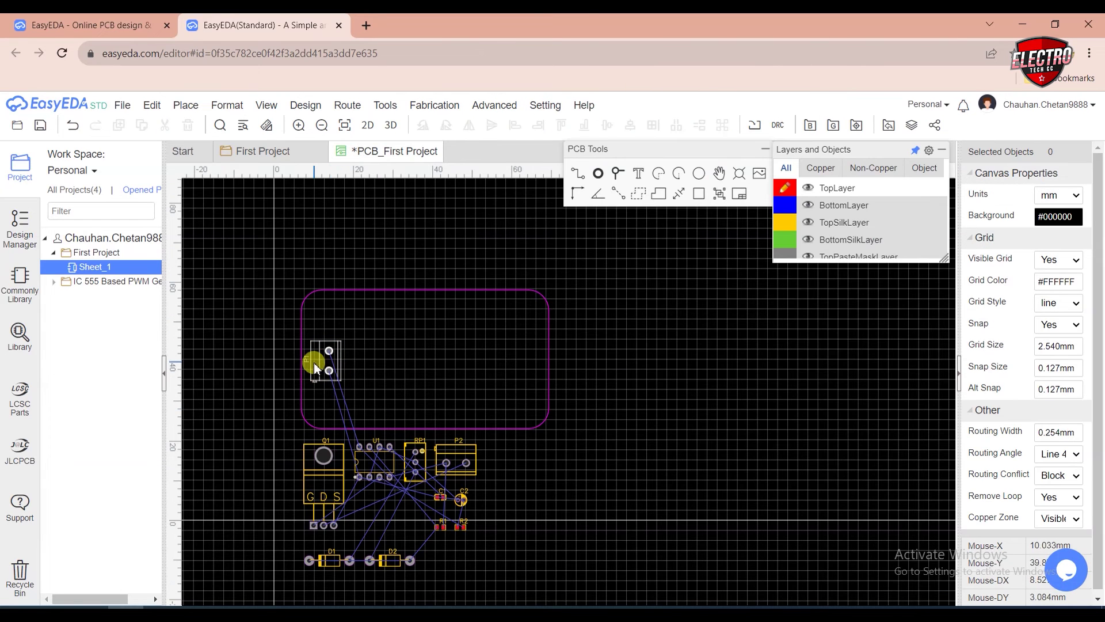
left_click_drag(314, 362, 320, 389)
left_click(457, 453)
left_click_drag(459, 457, 334, 335)
key("space")
key("space")
key("space")
key("space")
key("space")
Rearrange the connectors along the board's left edge with P1 above P2, rotate them to match, and continue placing components inside the outline.
scroll(314, 381, "up", 3)
scroll(314, 381, "down", 2)
left_click_drag(319, 386, 397, 279)
key("space")
key("space")
left_click(326, 301)
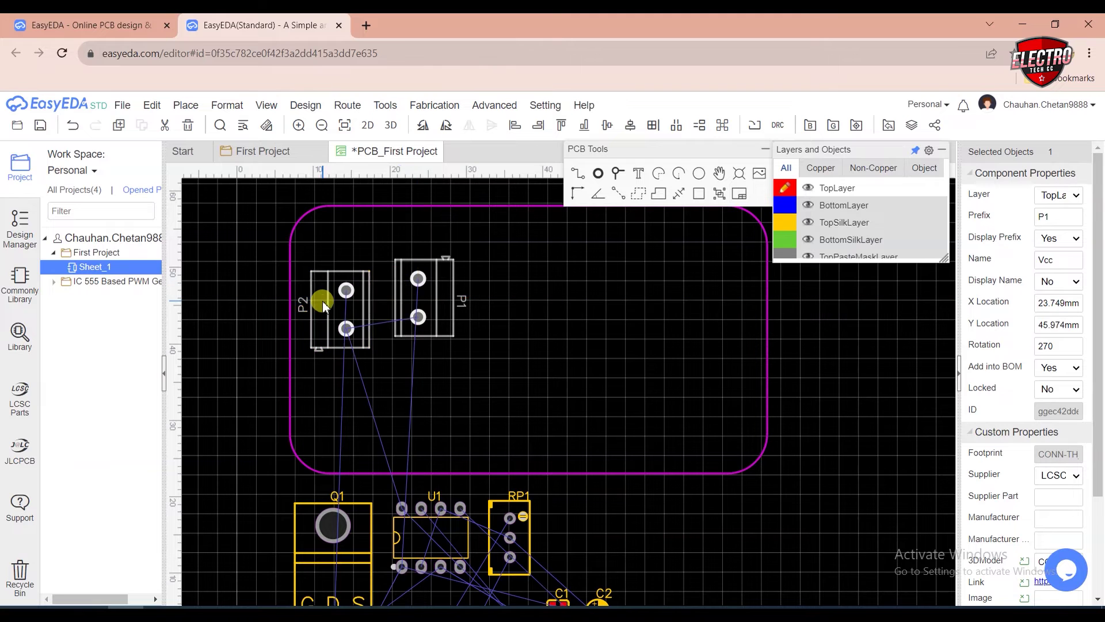
key("space")
left_click_drag(328, 330, 306, 390)
key("space")
left_click_drag(401, 291, 308, 301)
left_click_drag(416, 423, 316, 312)
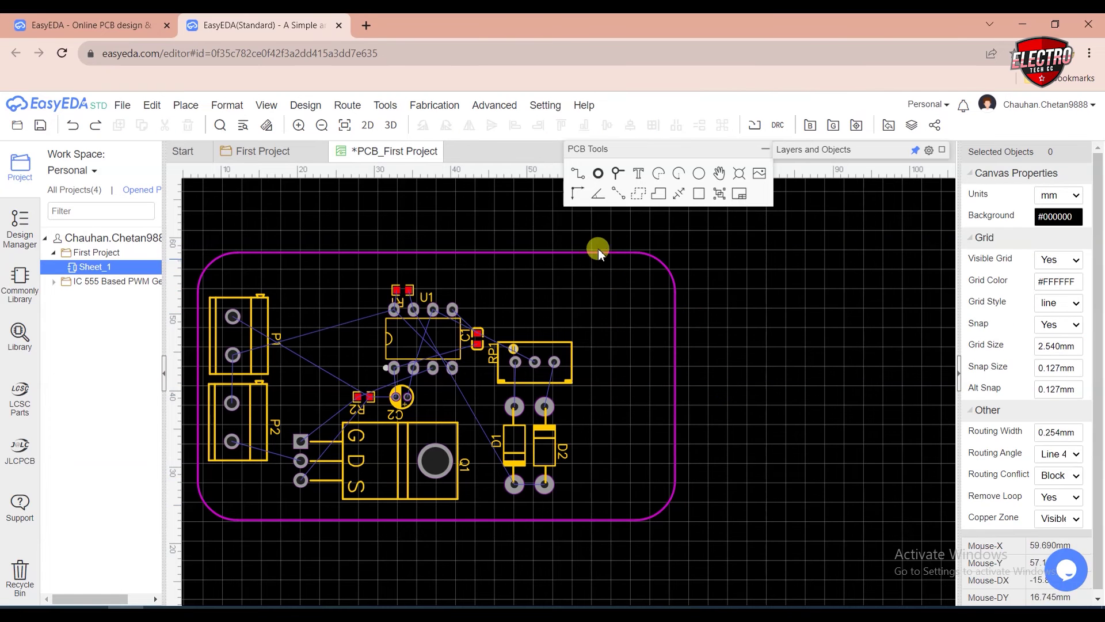
Narrow the board outline by moving its right side inward and rejoining the top and bottom edges to the rounded corners.
left_click(597, 251)
scroll(672, 244, "up", 2)
scroll(575, 403, "down", 3)
left_click(552, 563)
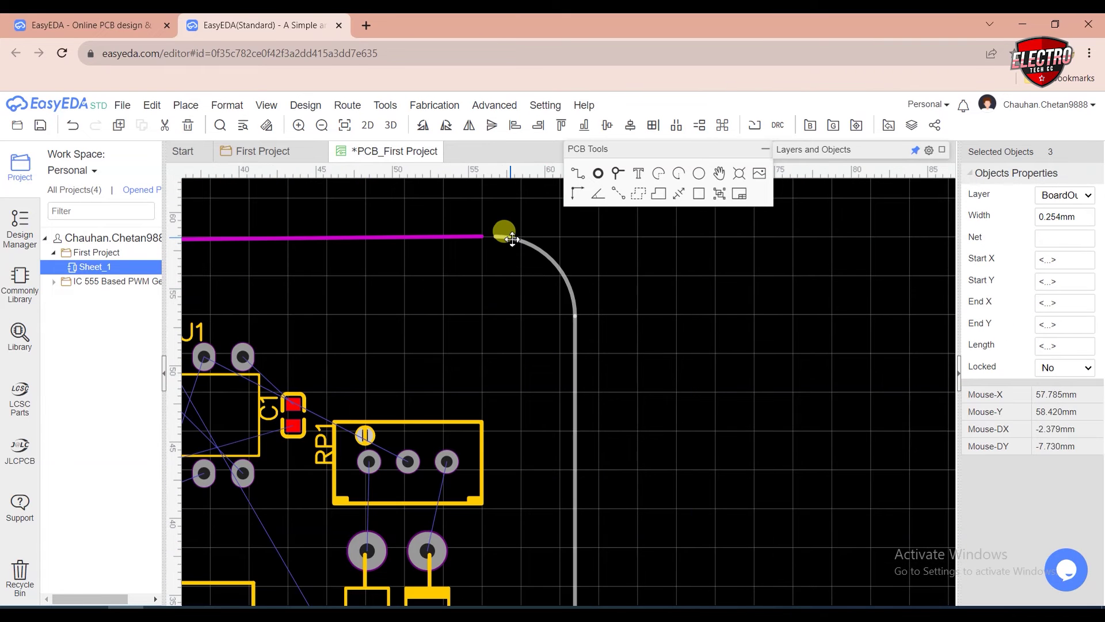
scroll(506, 234, "up", 5)
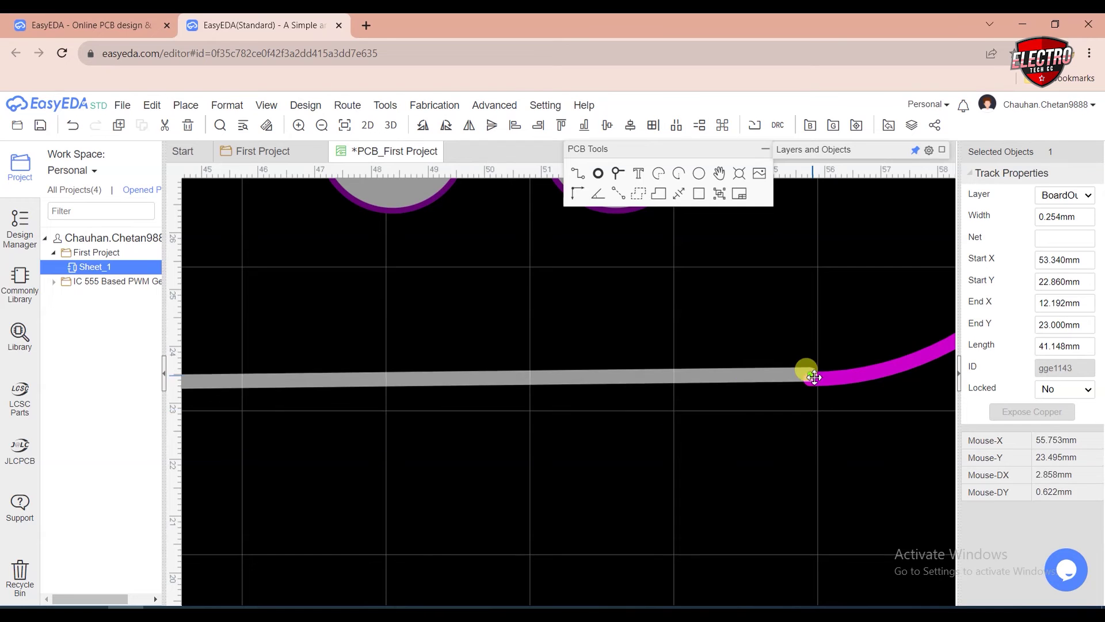
scroll(375, 323, "down", 3)
scroll(514, 303, "up", 4)
left_click(513, 304)
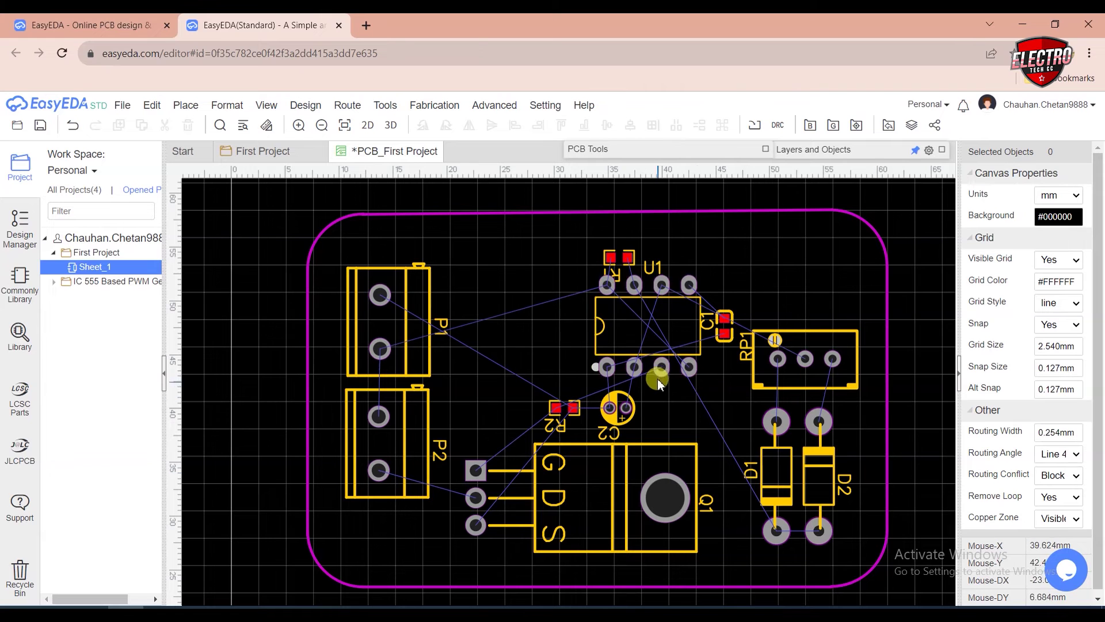
Move R1 farther above U1, and place the connector labels horizontally, P1 above its connector and P2 below its own.
mouse_move(615, 260)
left_mouse_down()
mouse_move(606, 241)
mouse_move(616, 244)
left_mouse_up()
left_click(572, 257)
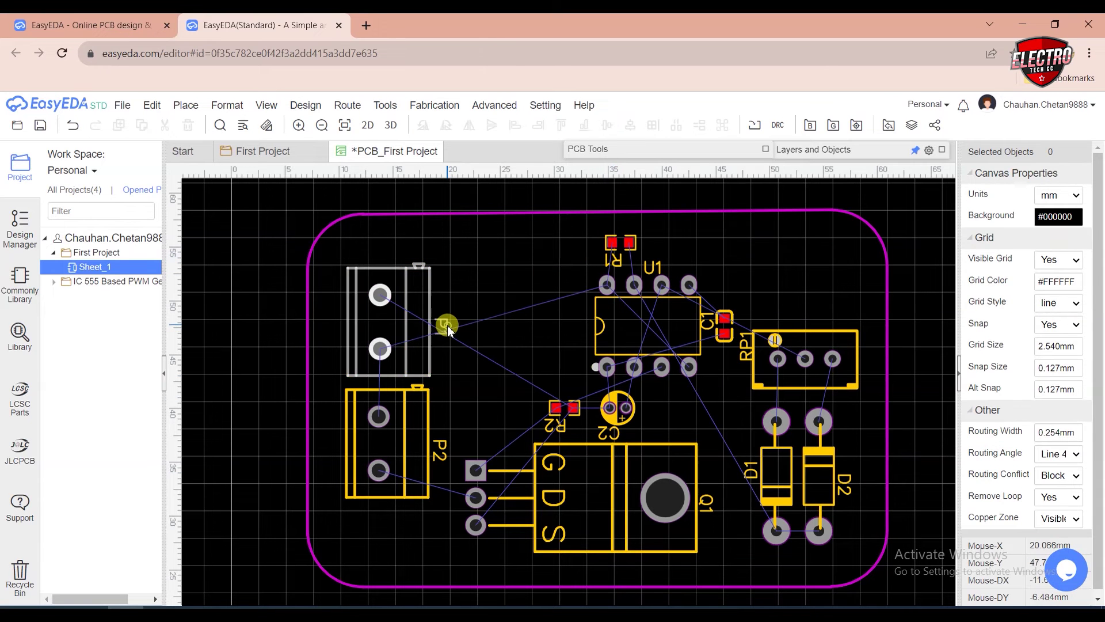
left_click(444, 326)
left_click_drag(443, 326, 363, 264)
key("space")
left_click_drag(444, 444, 357, 518)
key("space")
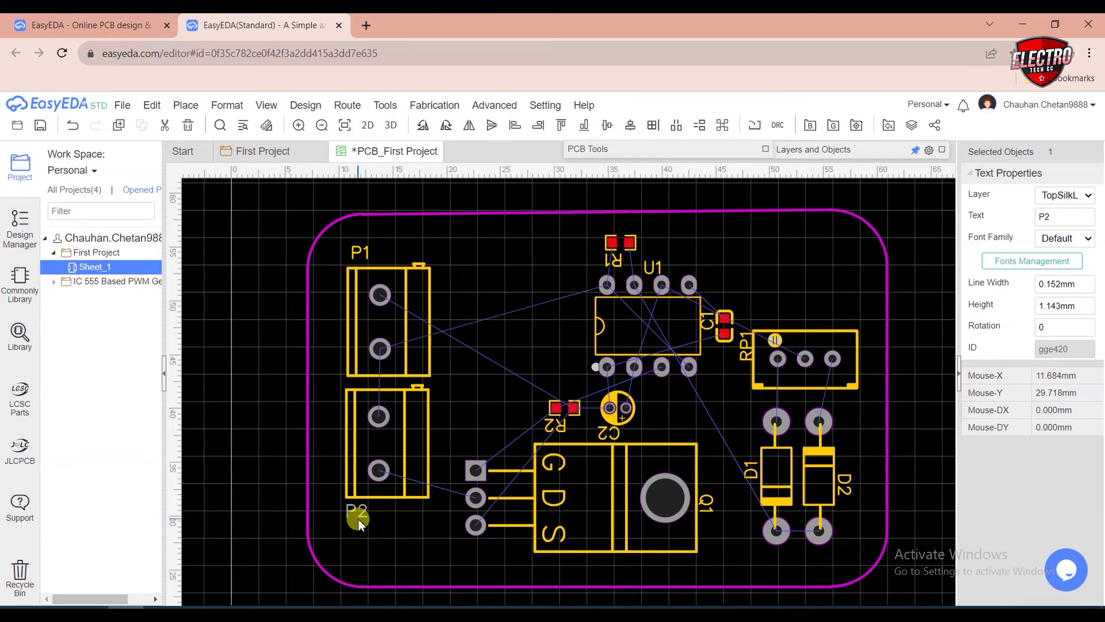
Change the designator of connector P2 in the First Project schematic to MOTOR.
left_click(291, 151)
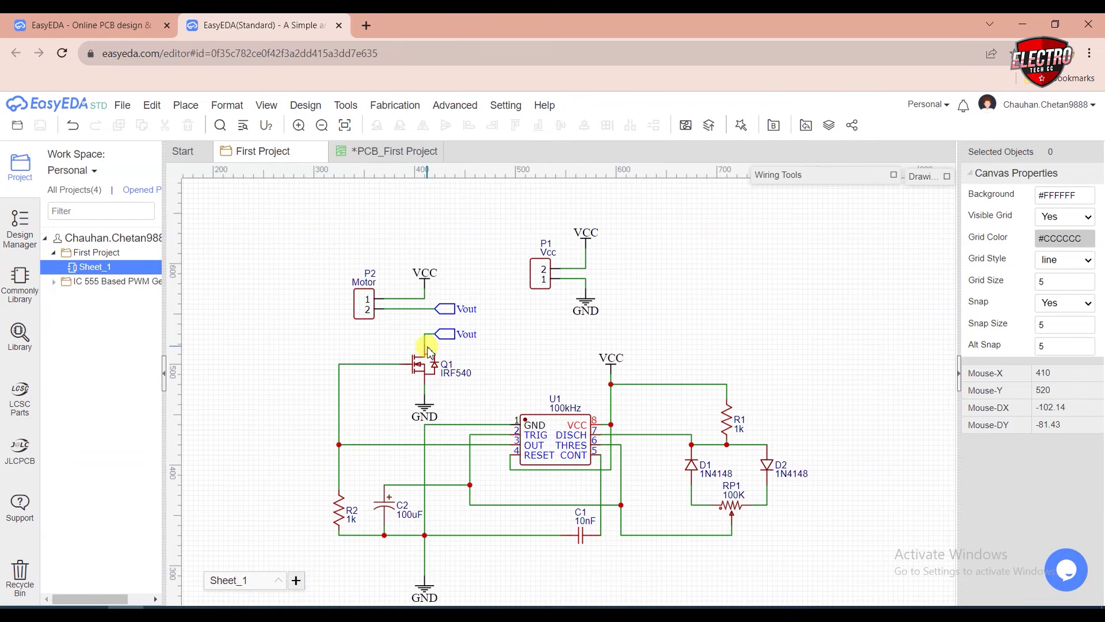
left_click(371, 276)
double_click(371, 275)
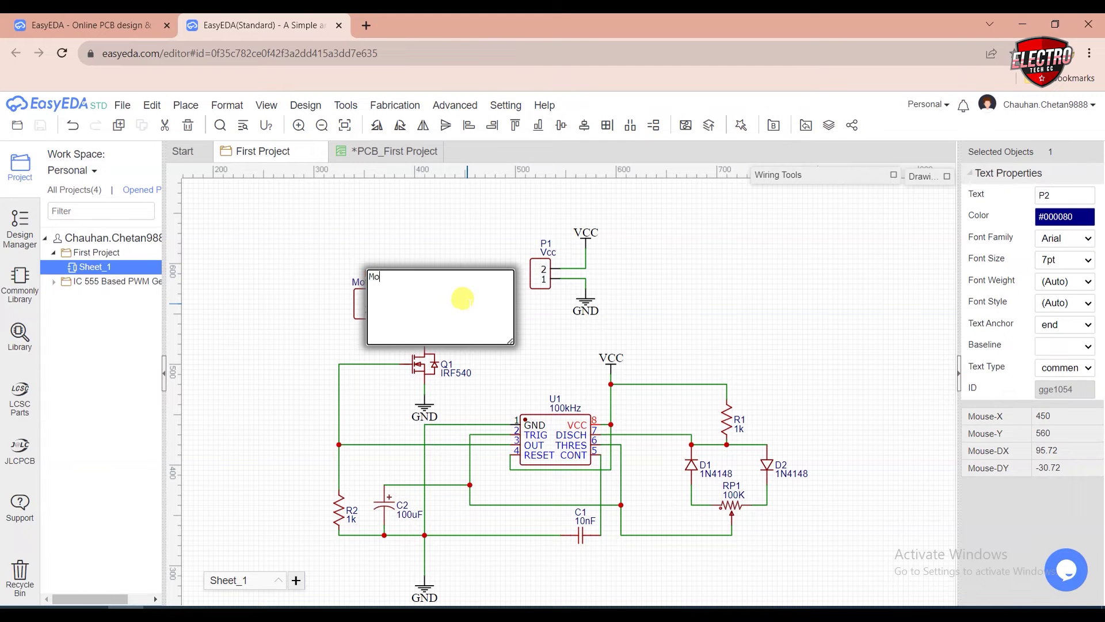
key("Return")
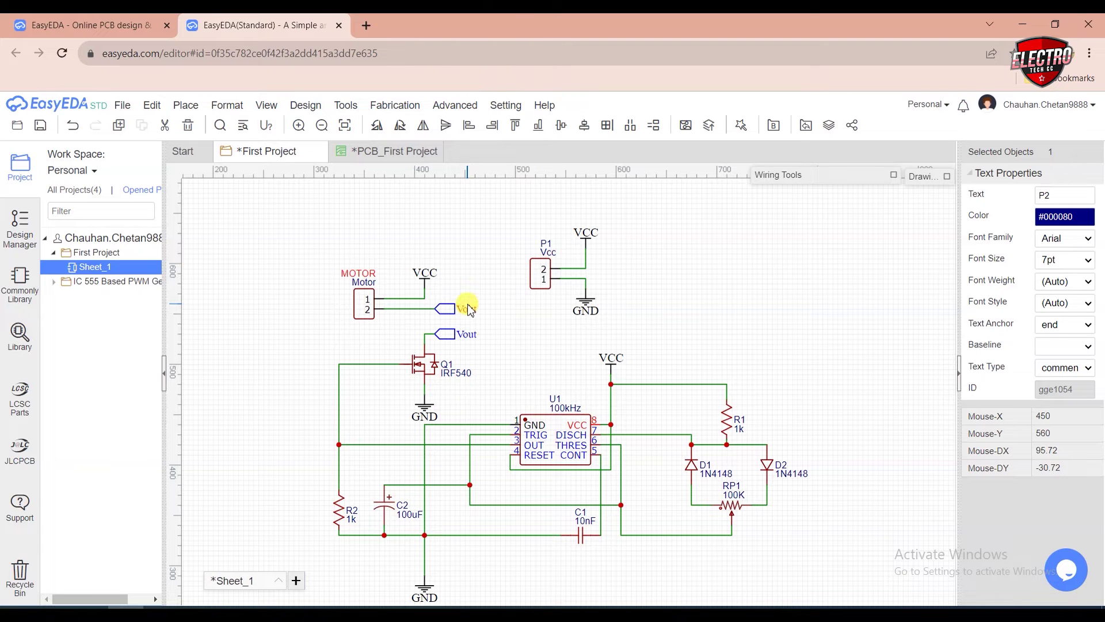
Change the designator of connector P1 in the schematic to SUPPLY and save the schematic.
double_click(547, 247)
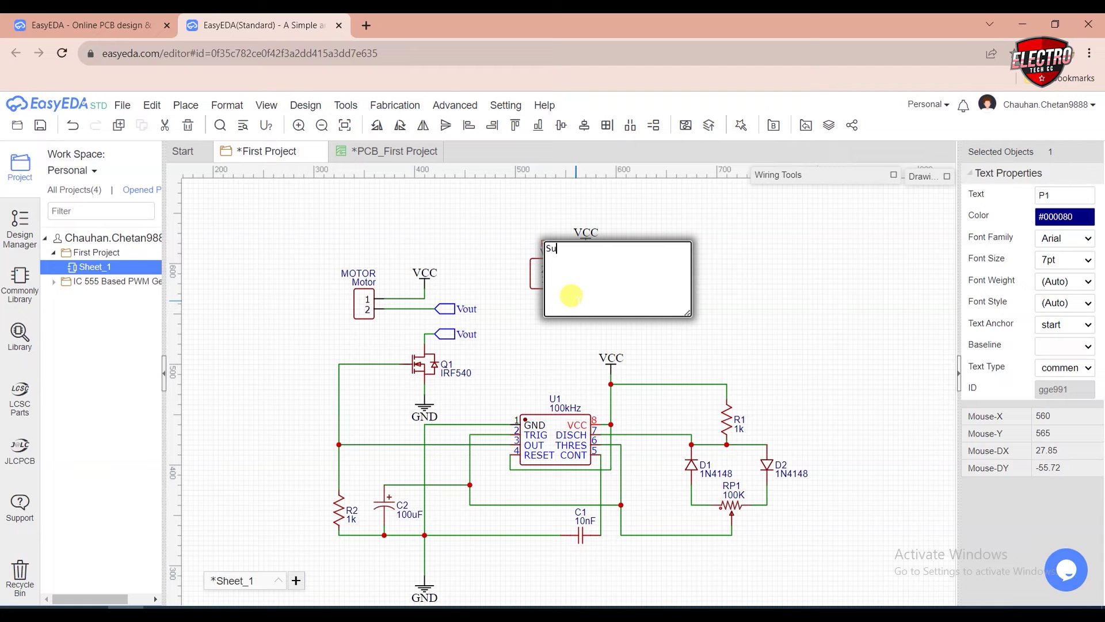
type("Supply")
key("Return")
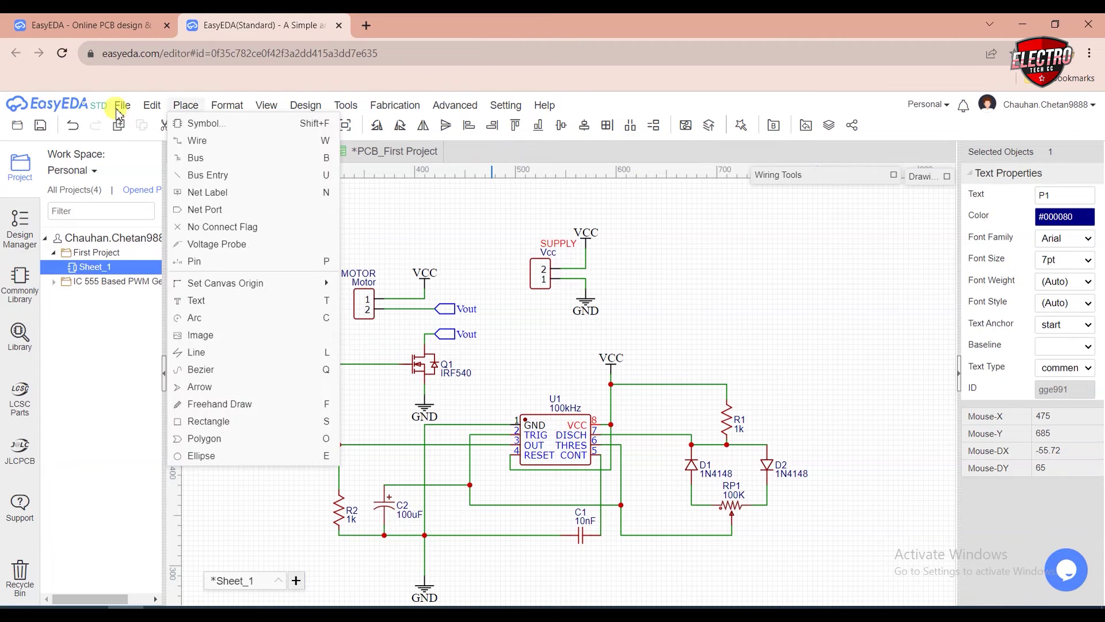
mouse_move(122, 105)
left_click(134, 163)
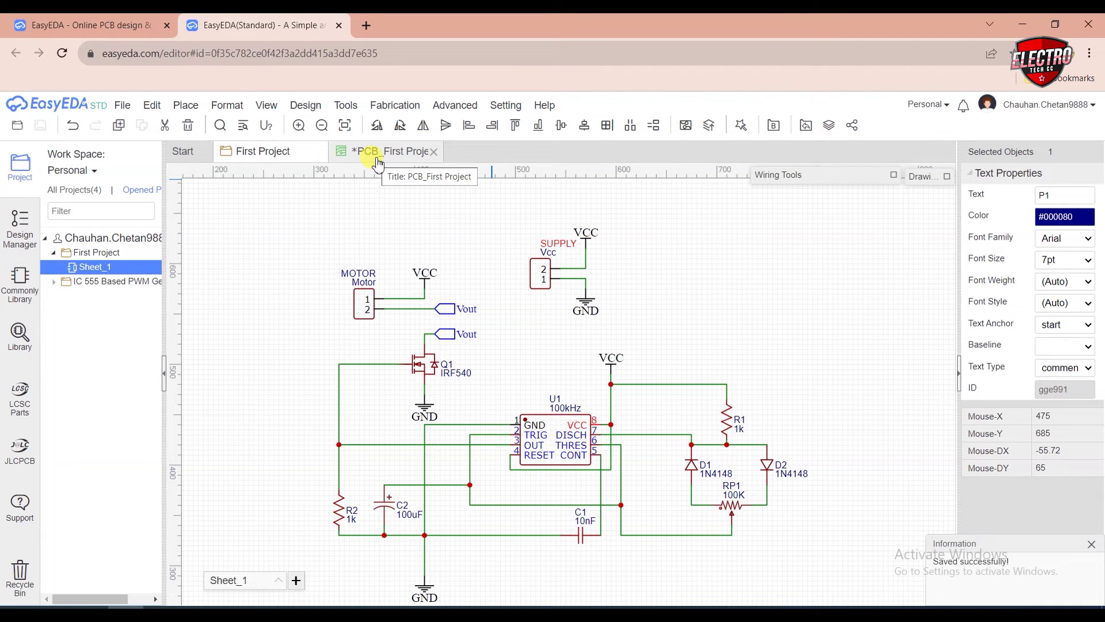
Save the PCB, import the schematic's changes with track nets updated, and dismiss the design rules unchanged.
left_click(378, 164)
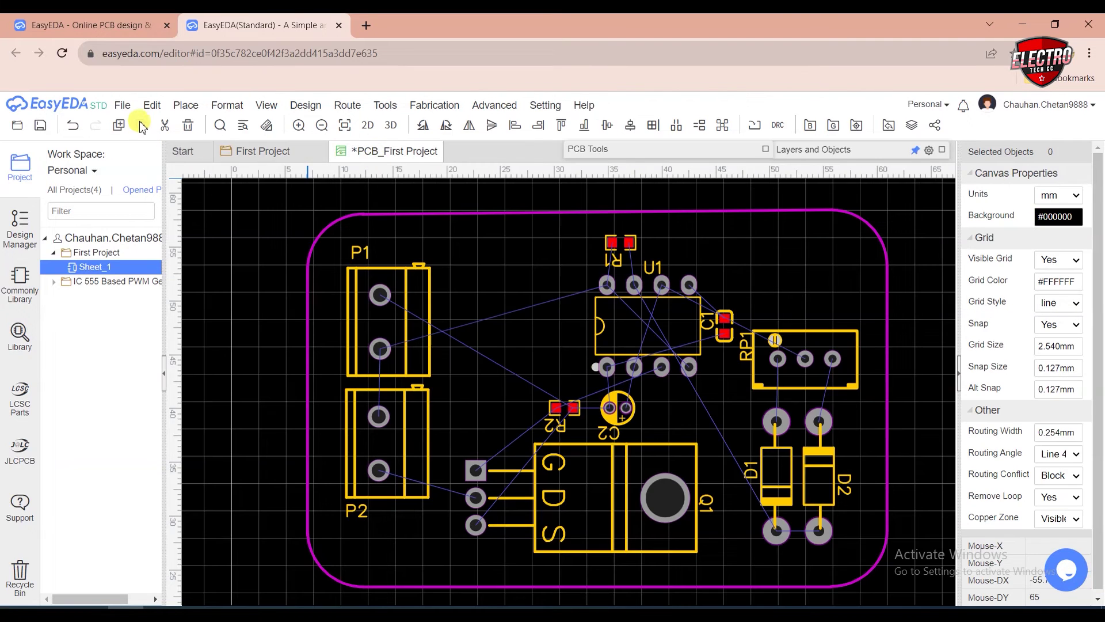
mouse_move(122, 105)
left_click(134, 164)
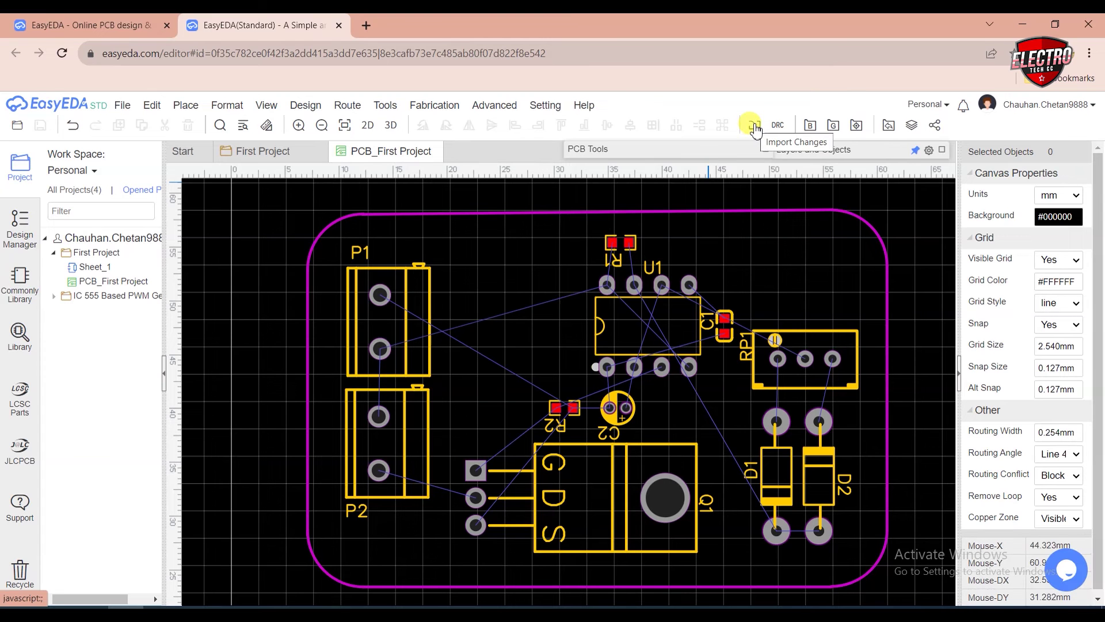
left_click(753, 126)
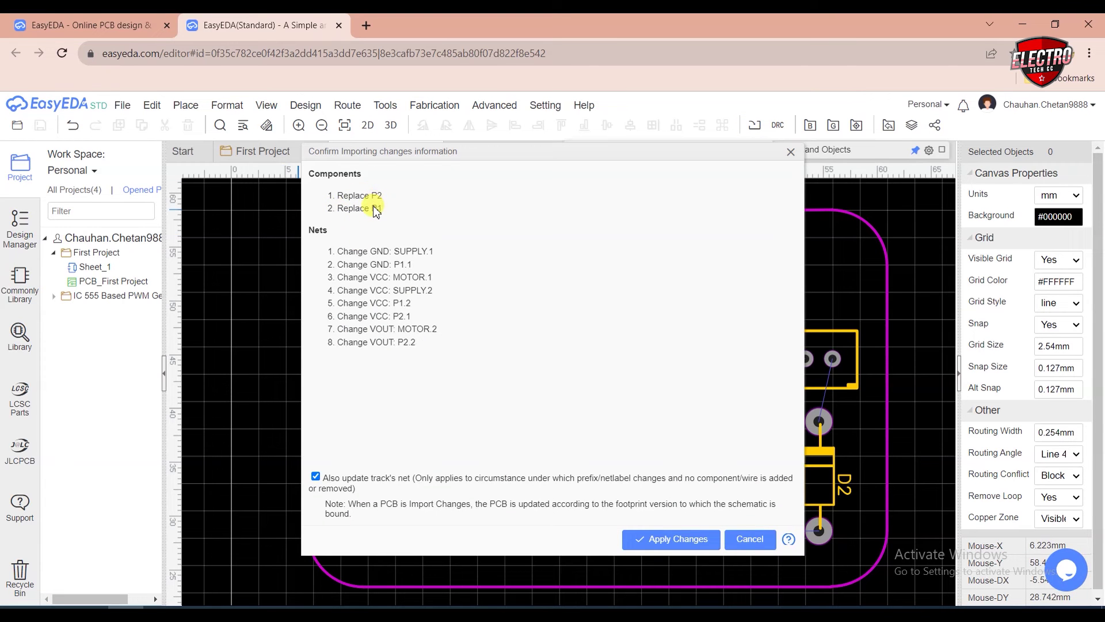
left_click(663, 552)
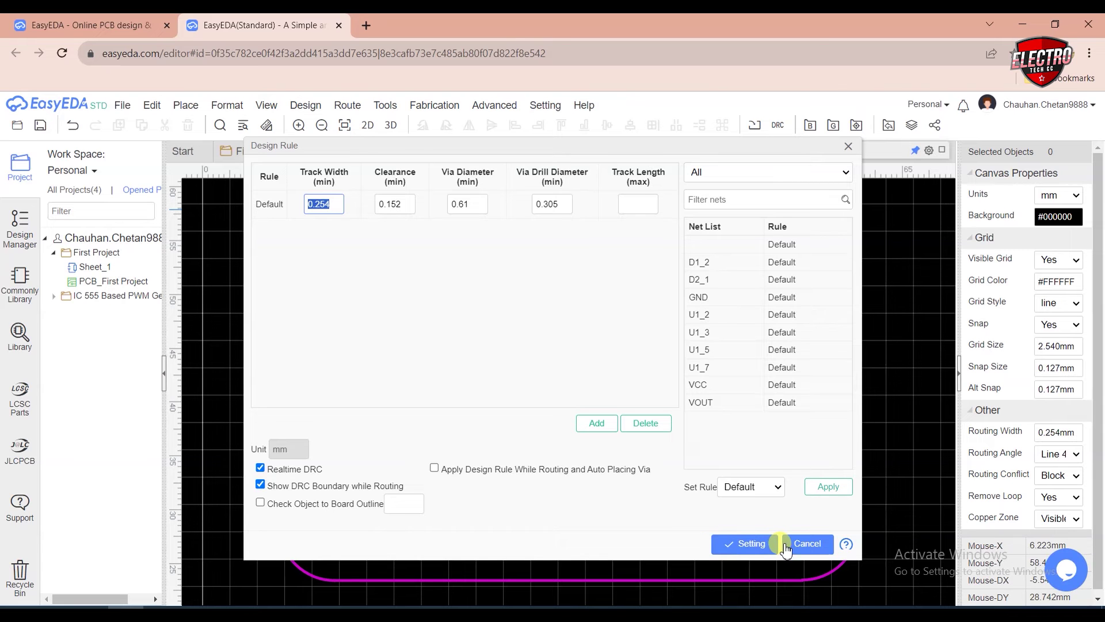
left_click(806, 543)
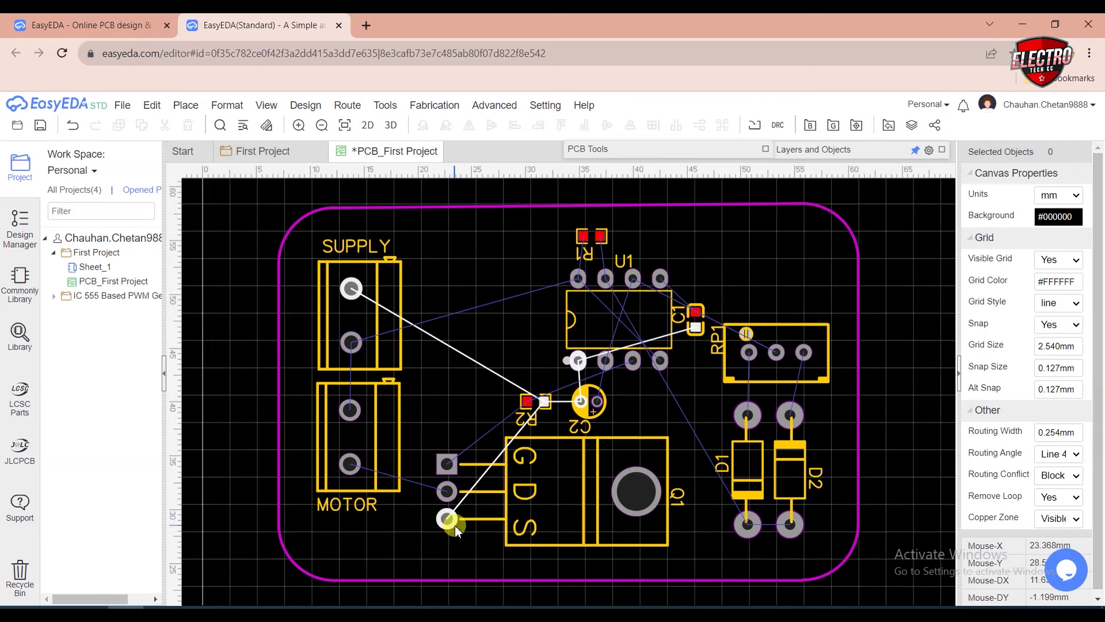
Place the R2 label above its resistor, C2 and R1 to the right of their parts, and U1 left of the IC, all horizontal.
left_click_drag(529, 416, 519, 396)
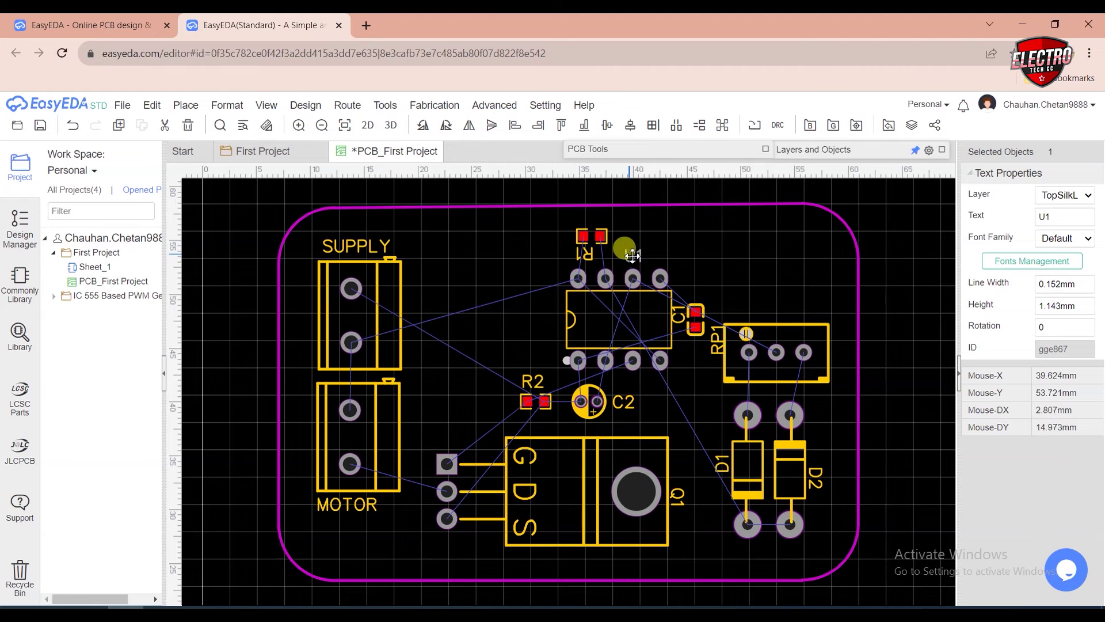
left_click_drag(632, 256, 550, 297)
left_click(583, 254)
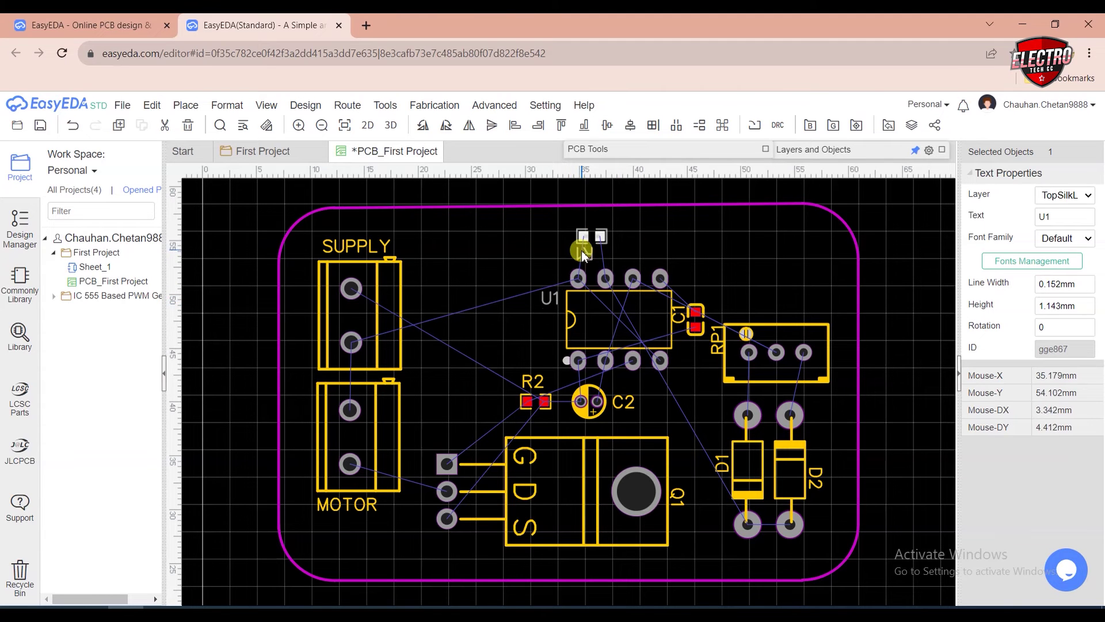
left_click_drag(586, 259, 618, 239)
key("space")
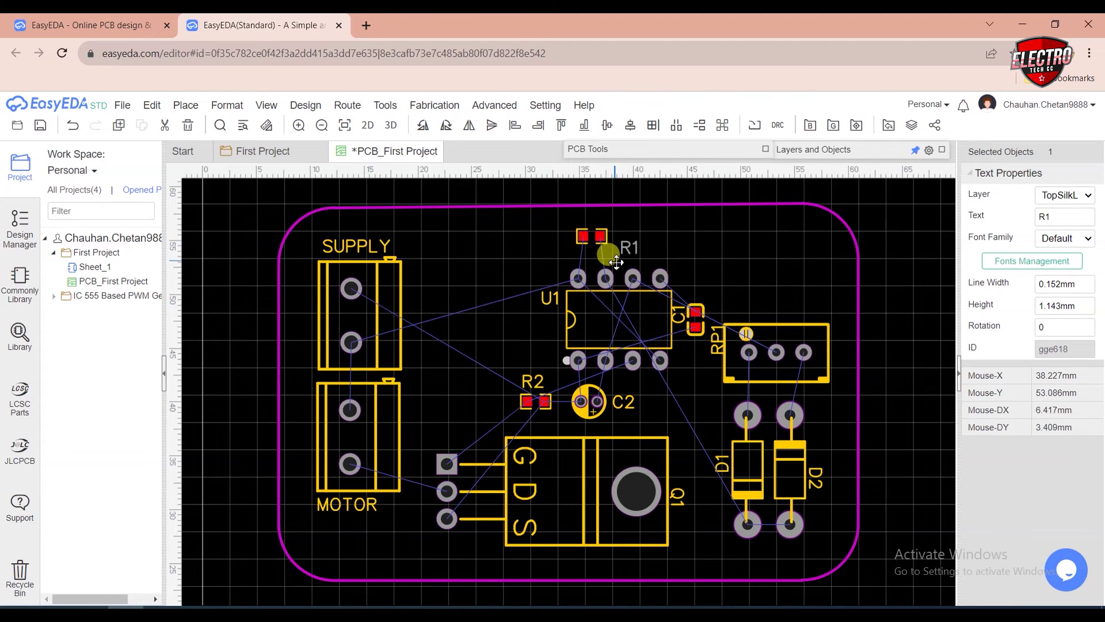
left_click(697, 364)
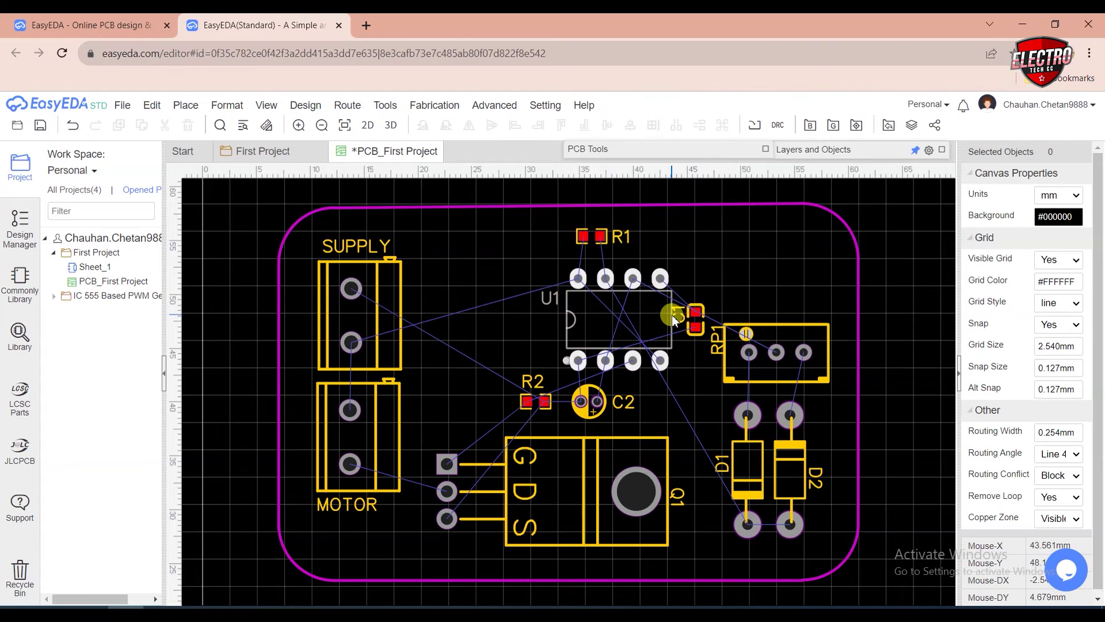
Move the C1 and RP1 labels above their components and rotate them to read horizontally.
mouse_move(677, 316)
left_mouse_down()
mouse_move(692, 281)
mouse_move(679, 297)
left_mouse_up()
key("space")
key("space")
left_click_drag(715, 340, 716, 310)
key("space")
Place the D1 label left of its diode and the D2 label right of its diode, both rotated horizontally.
left_click(715, 442)
left_click_drag(715, 459, 704, 421)
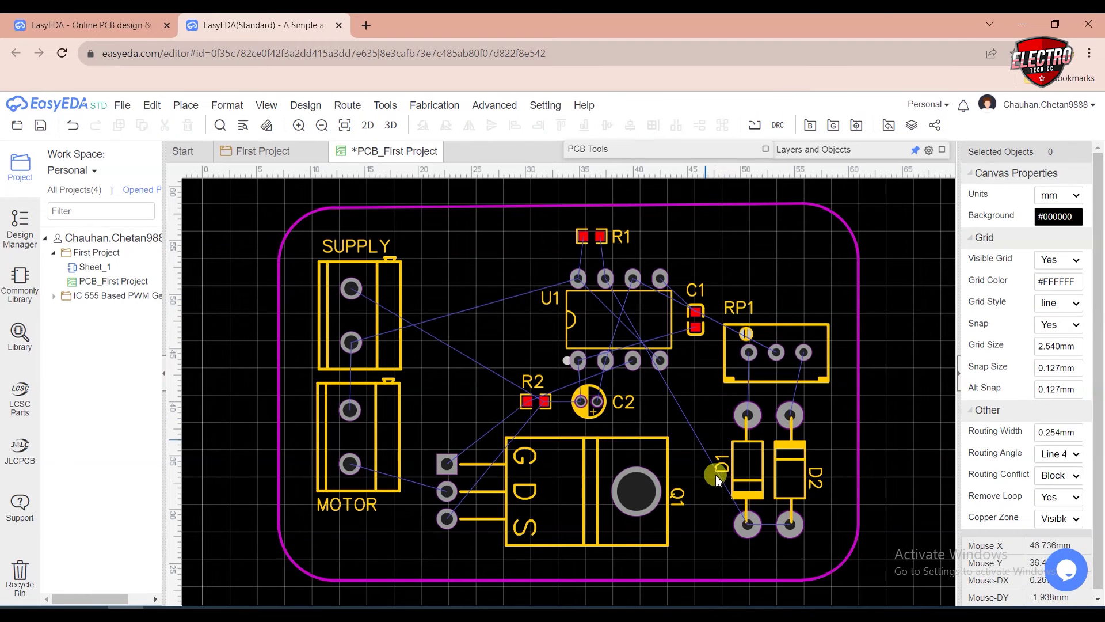
mouse_move(715, 461)
left_mouse_down()
mouse_move(706, 432)
mouse_move(700, 454)
left_mouse_up()
key("space")
mouse_move(808, 475)
left_mouse_down()
mouse_move(827, 446)
mouse_move(817, 464)
left_mouse_up()
key("space")
left_click(820, 477)
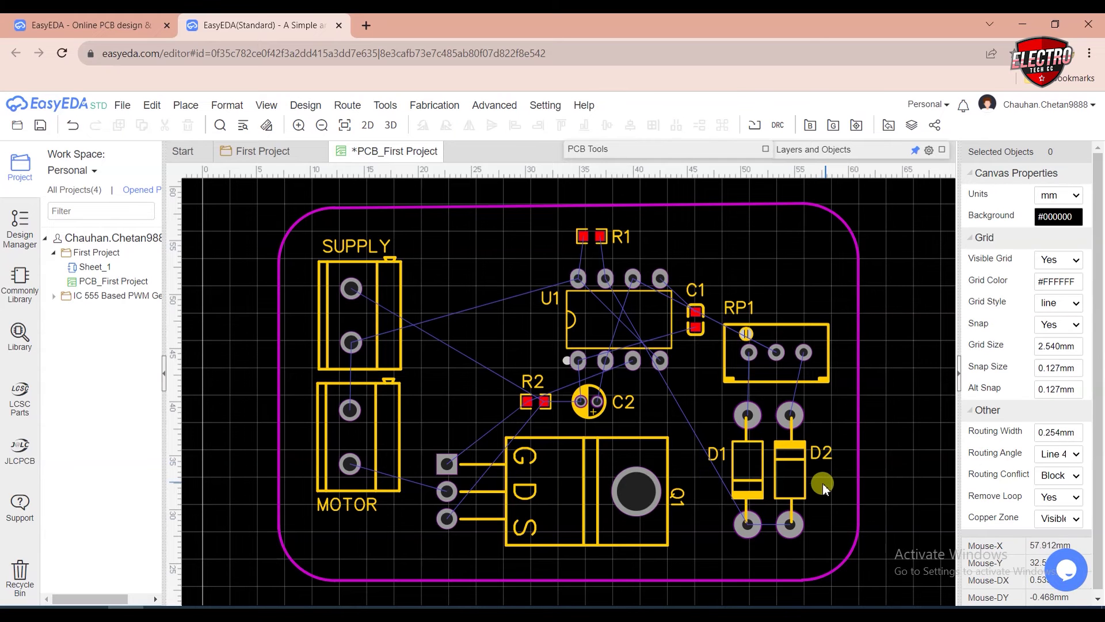
Route a 0.5 mm top-layer VCC track from R1's VCC pad to U1's upper VCC pin.
left_click(161, 105)
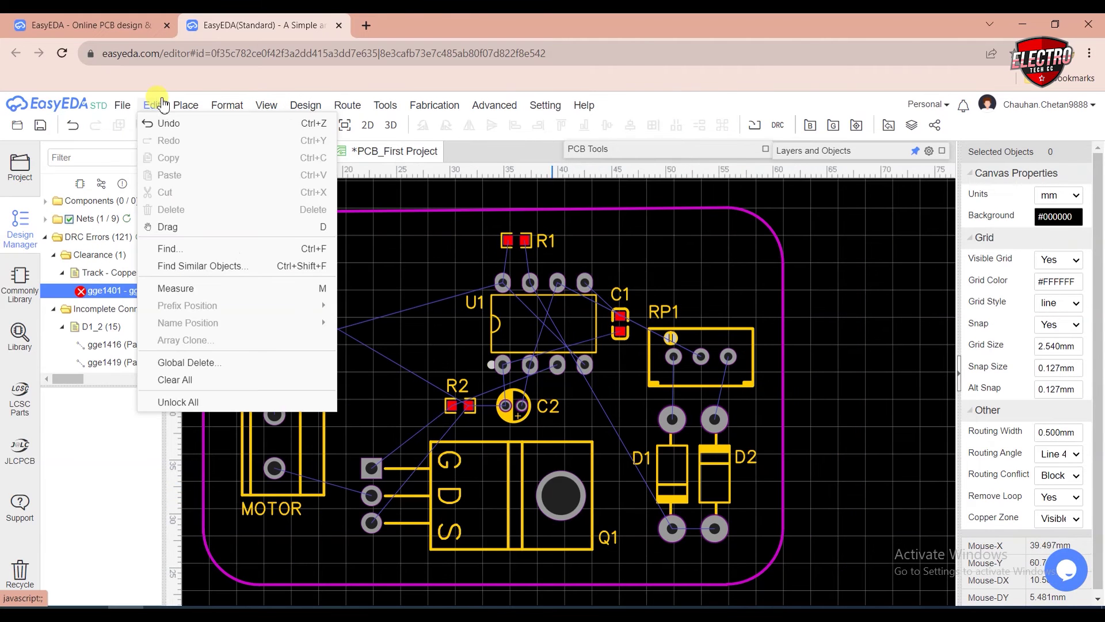
mouse_move(196, 110)
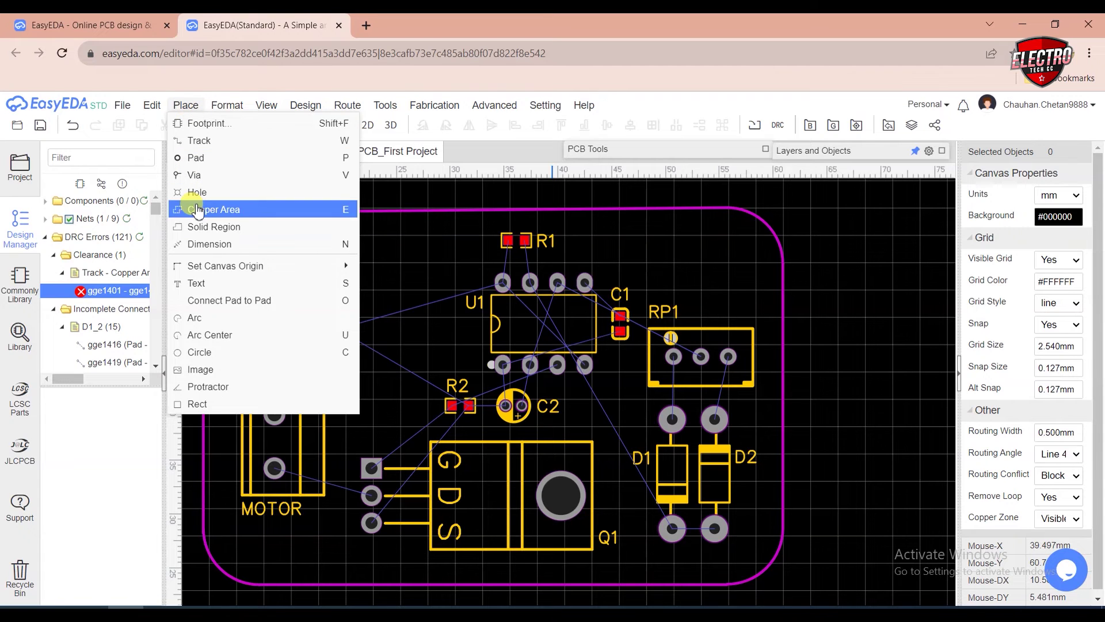
left_click(203, 143)
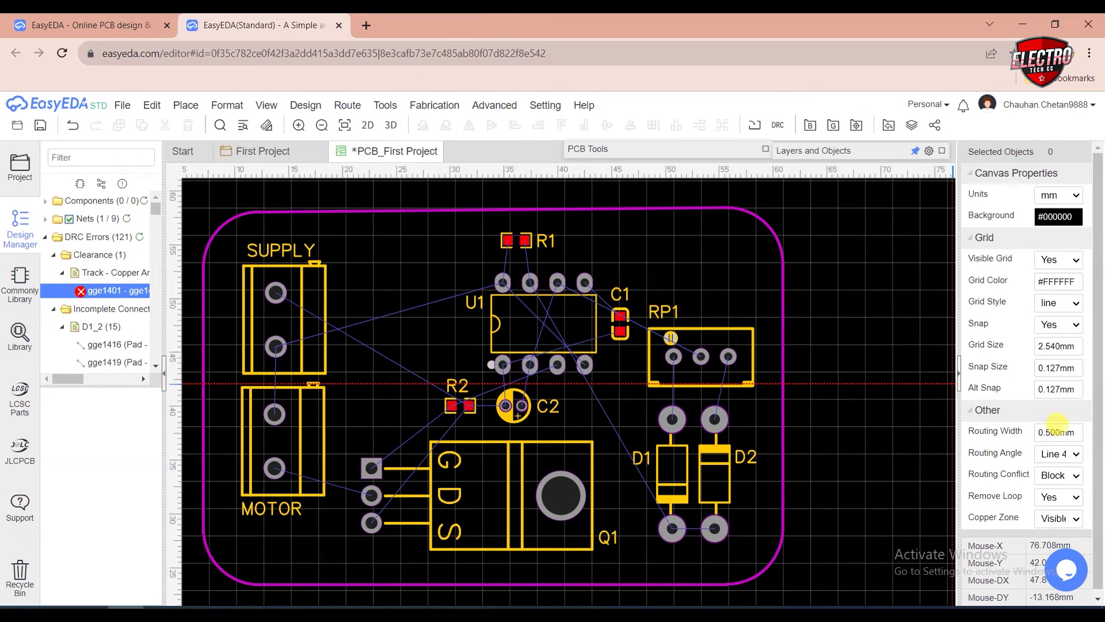
left_click(942, 152)
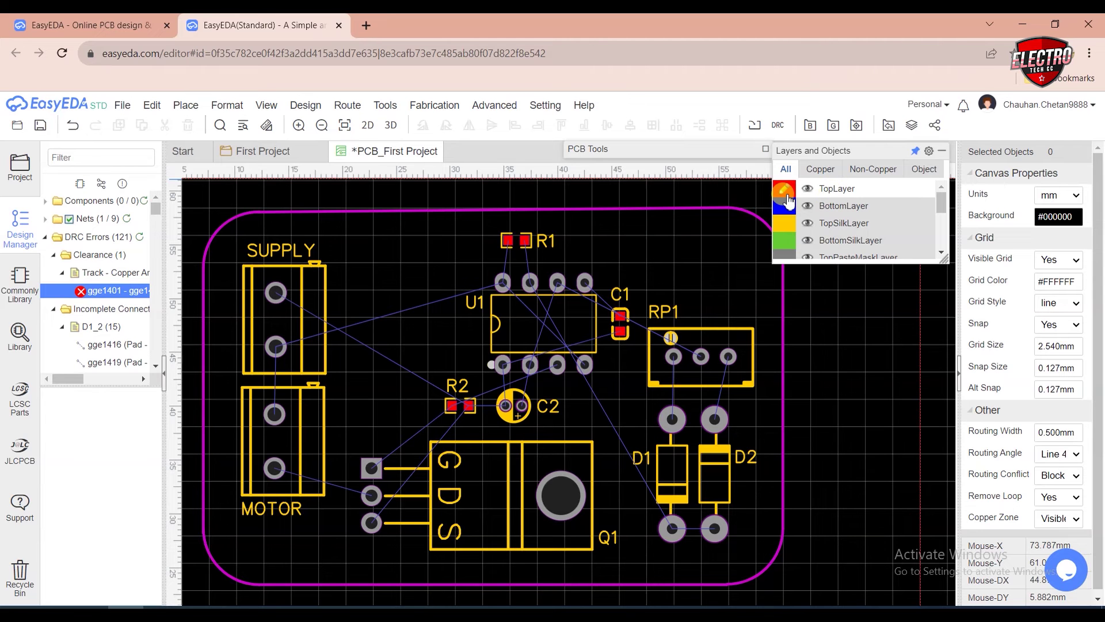
scroll(493, 241, "up", 8)
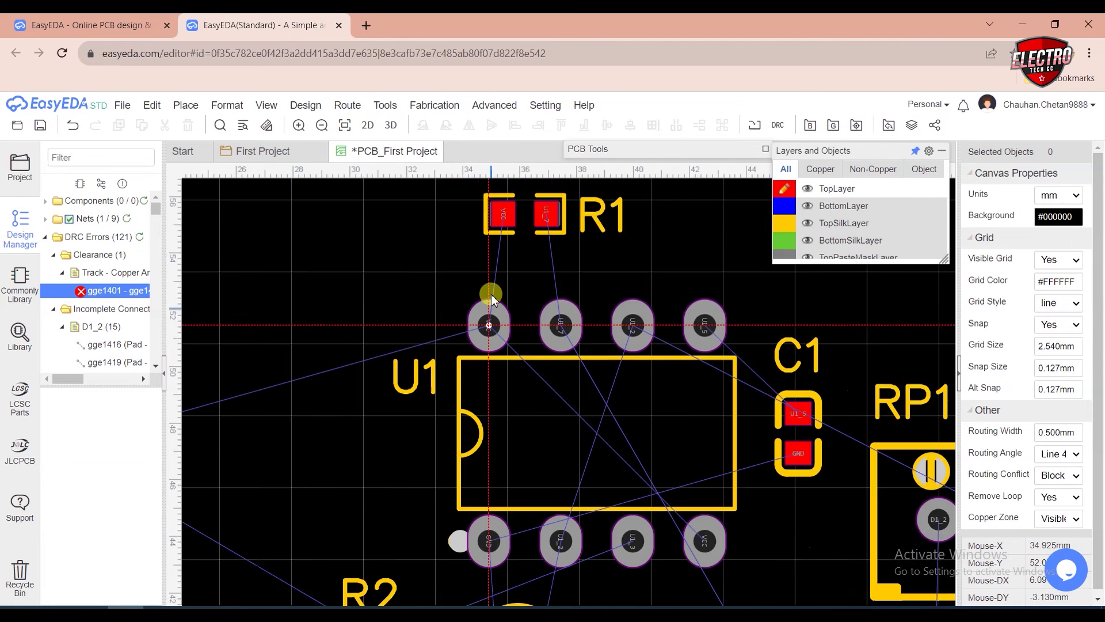
left_click(514, 229)
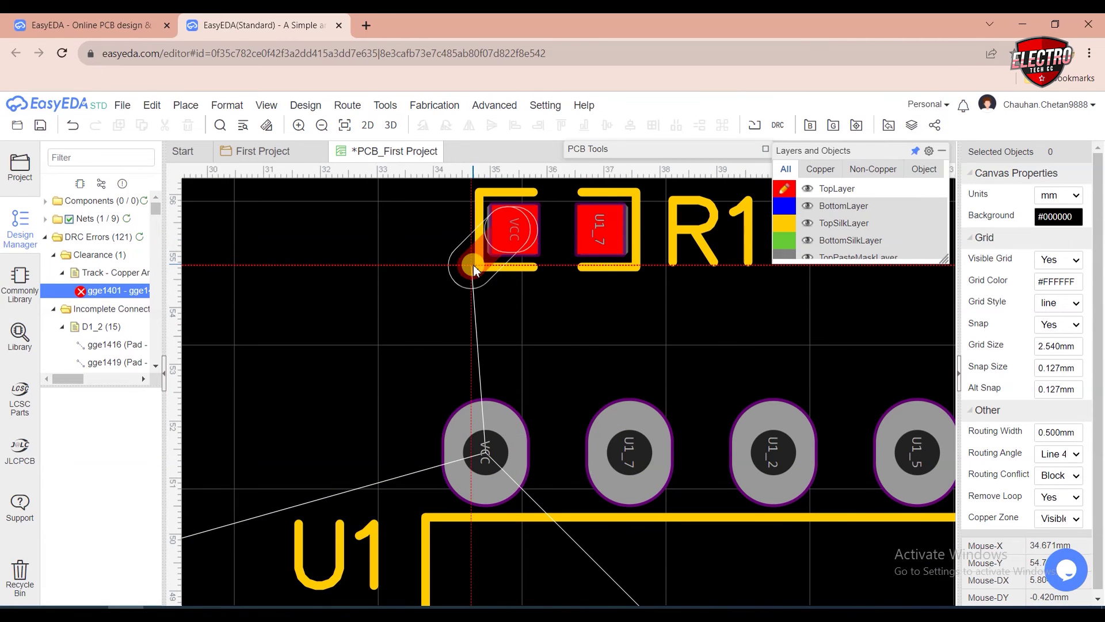
left_click(482, 448)
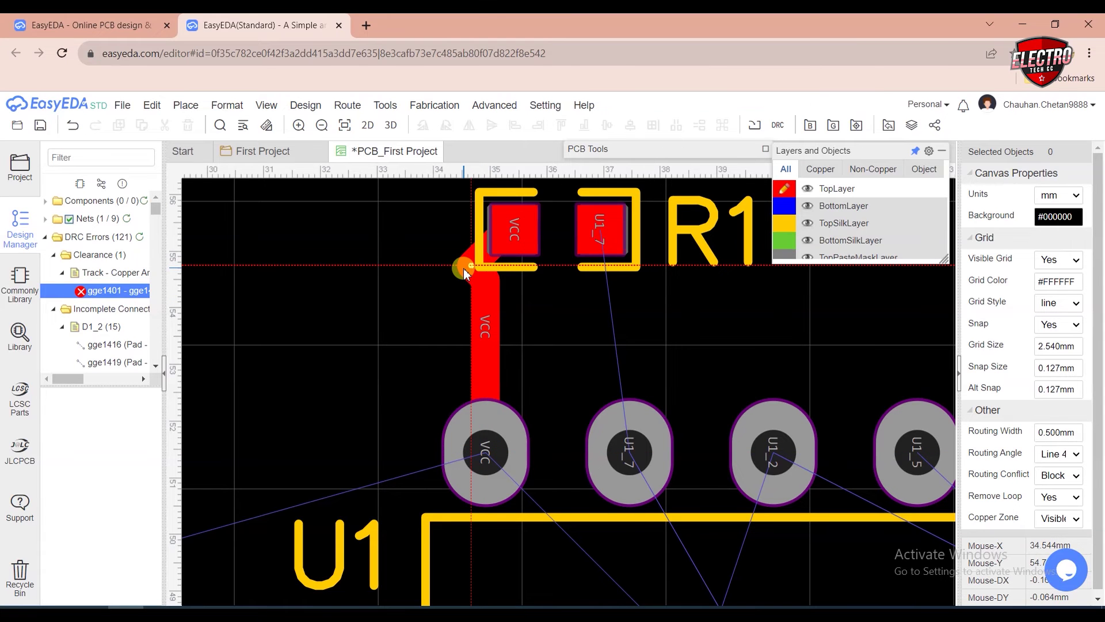
Straighten the VCC track between R1 and U1 by moving its corner up beside the R1 pad.
left_click(467, 266)
left_click_drag(470, 264, 487, 244)
left_click(568, 412)
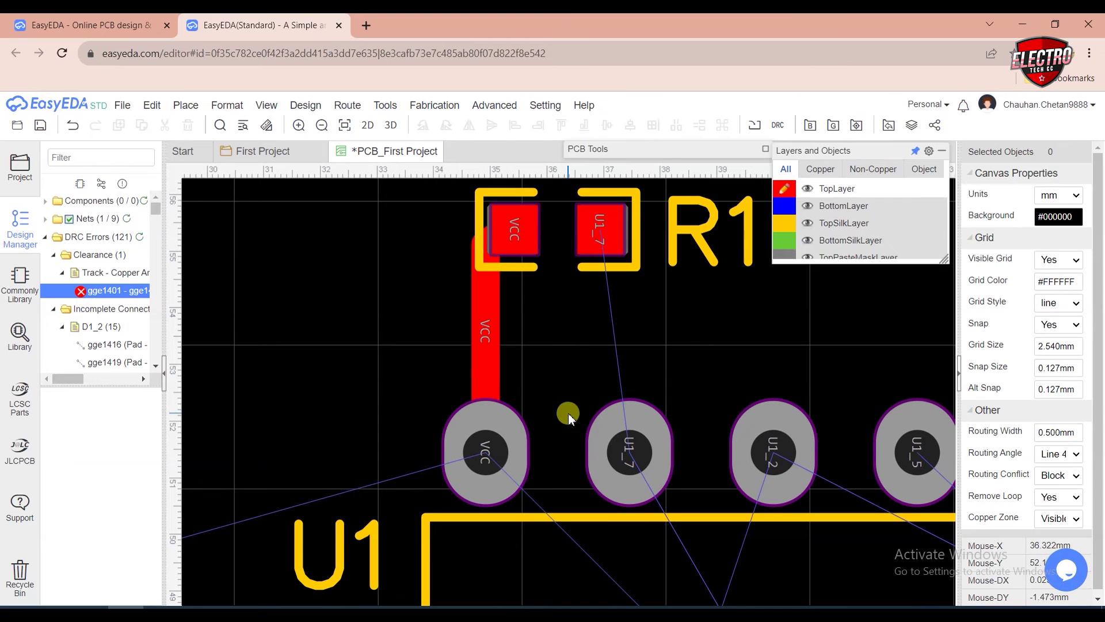
Route a top-layer track from U1's U1_7 pin to R1's matching pad.
key("w")
left_click(629, 452)
left_click(604, 231)
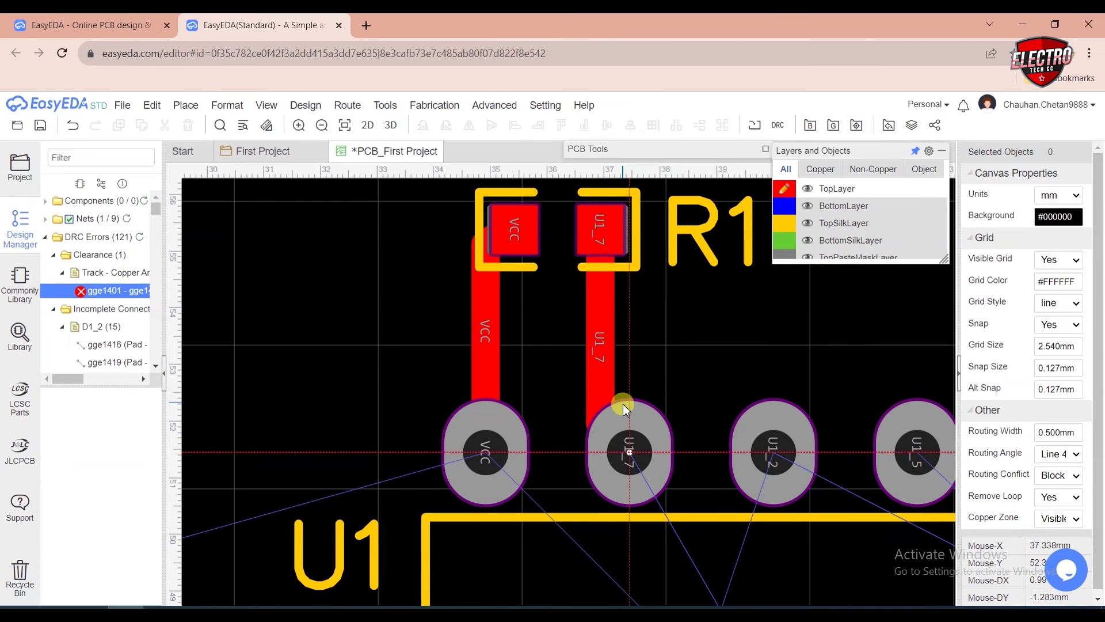
Route a top-layer track from U1's U1_5 pin across and down to C1's upper pad.
scroll(625, 406, "down", 3)
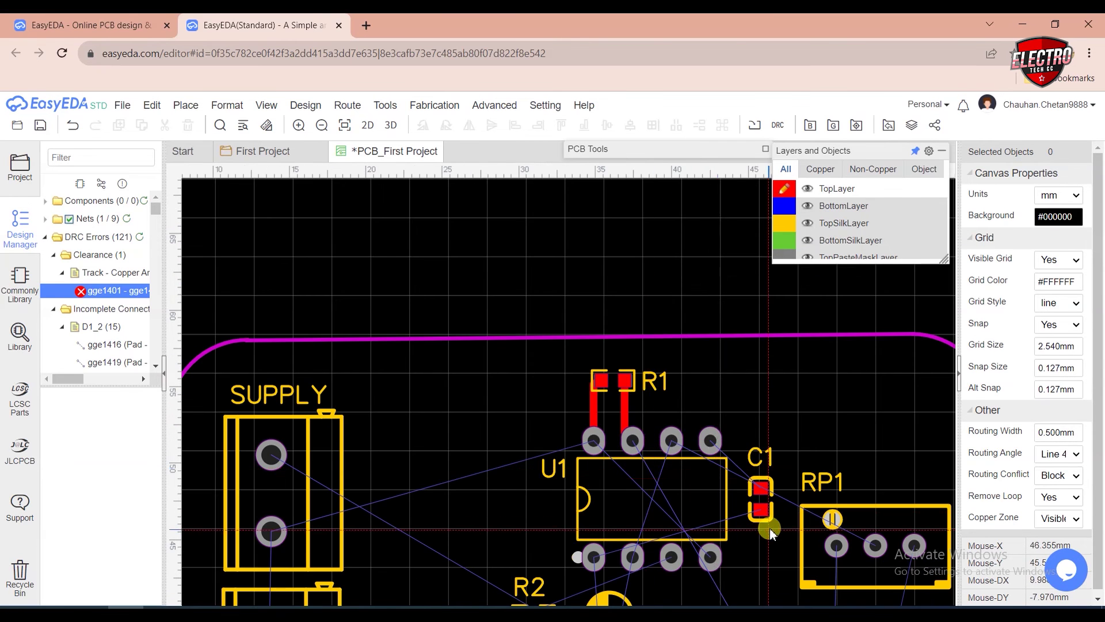
scroll(769, 535, "up", 3)
left_click(634, 315)
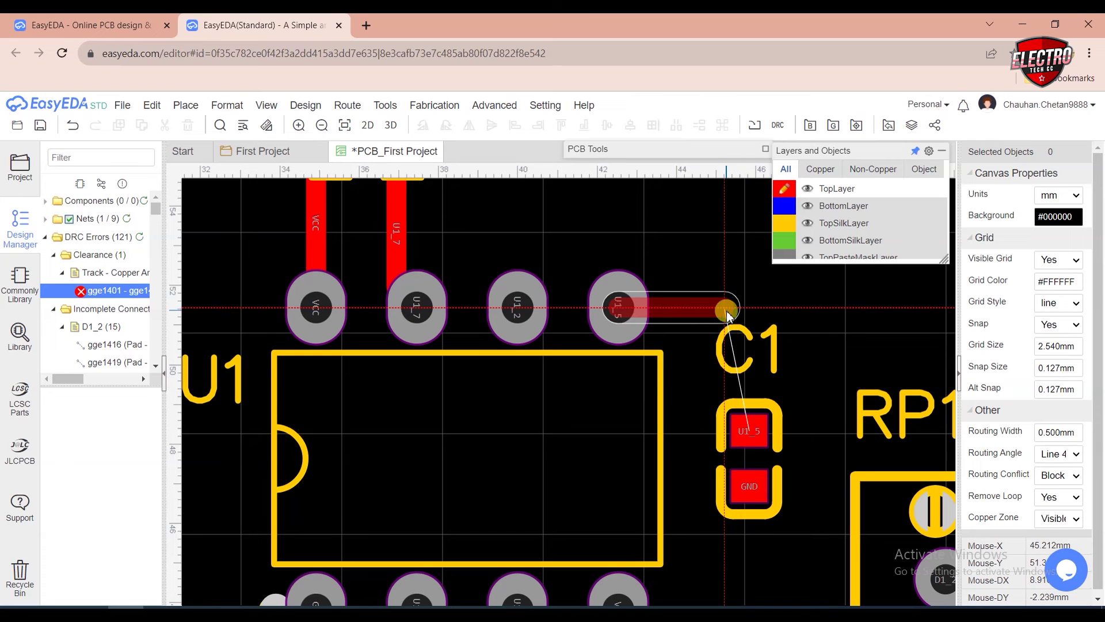
left_click(725, 311)
left_click(743, 429)
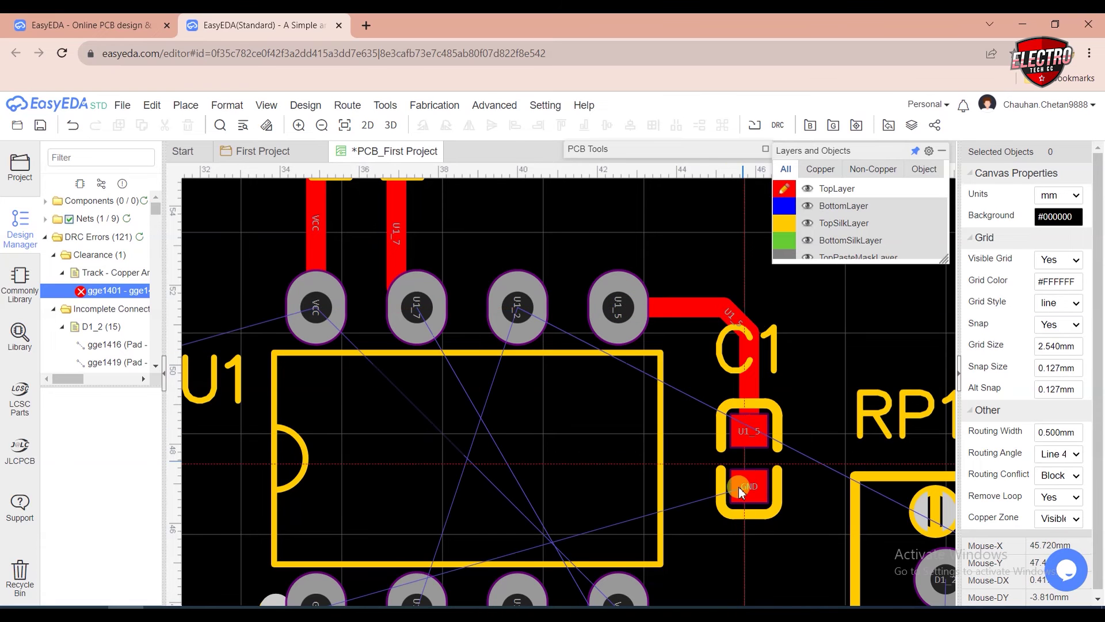
Route a top-layer GND track from U1's lower GND pin through the IC outline to C1's GND pad.
scroll(700, 479, "down", 2)
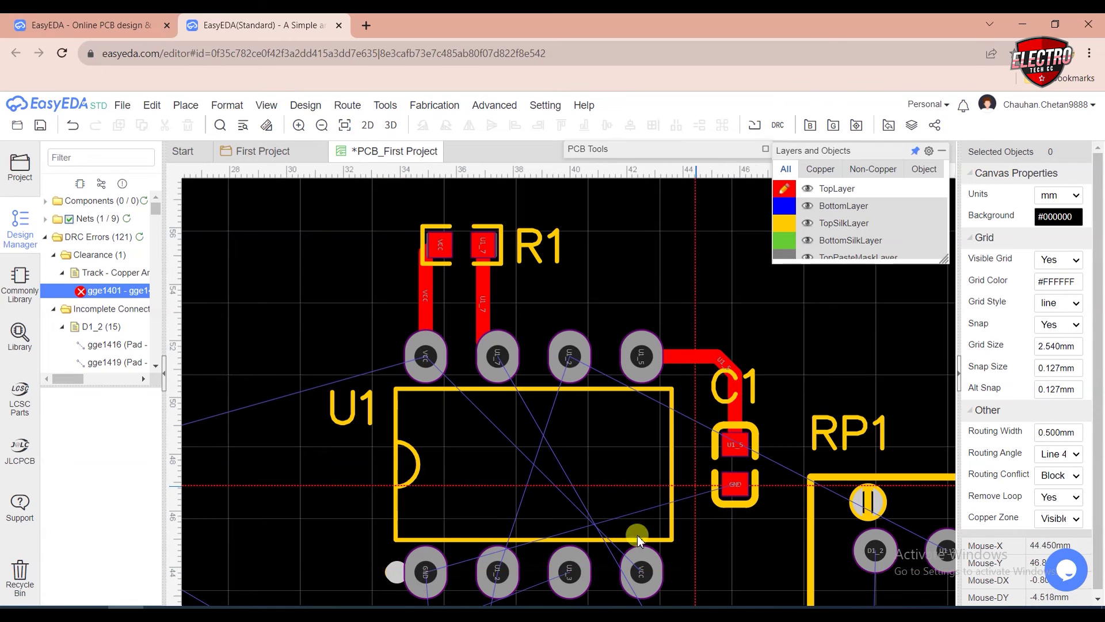
left_click(427, 573)
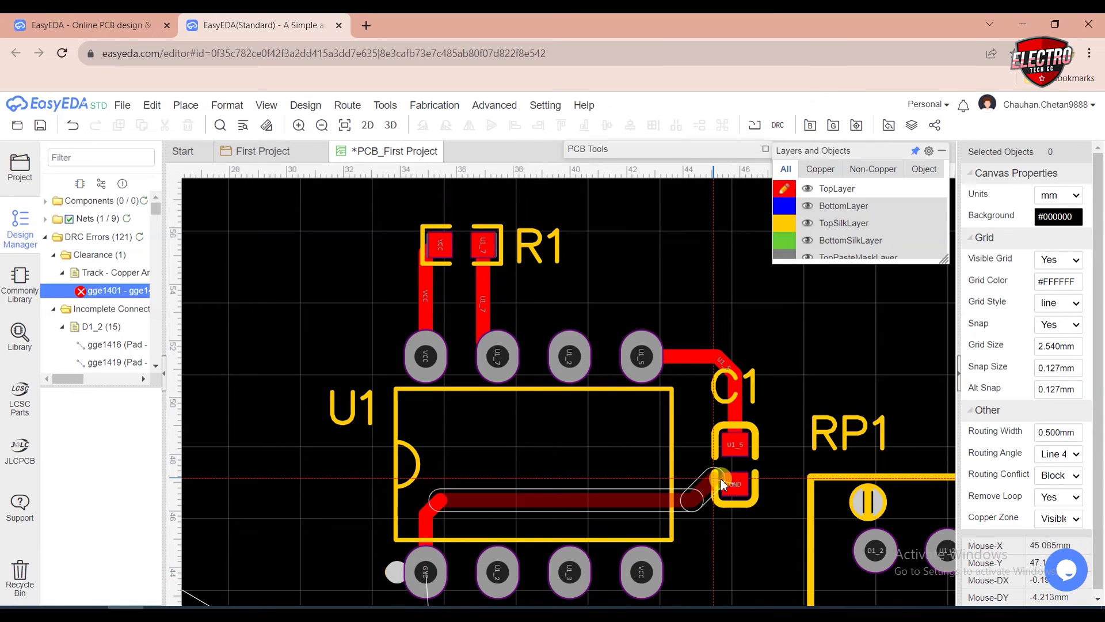
left_click(734, 486)
scroll(558, 492, "down", 2)
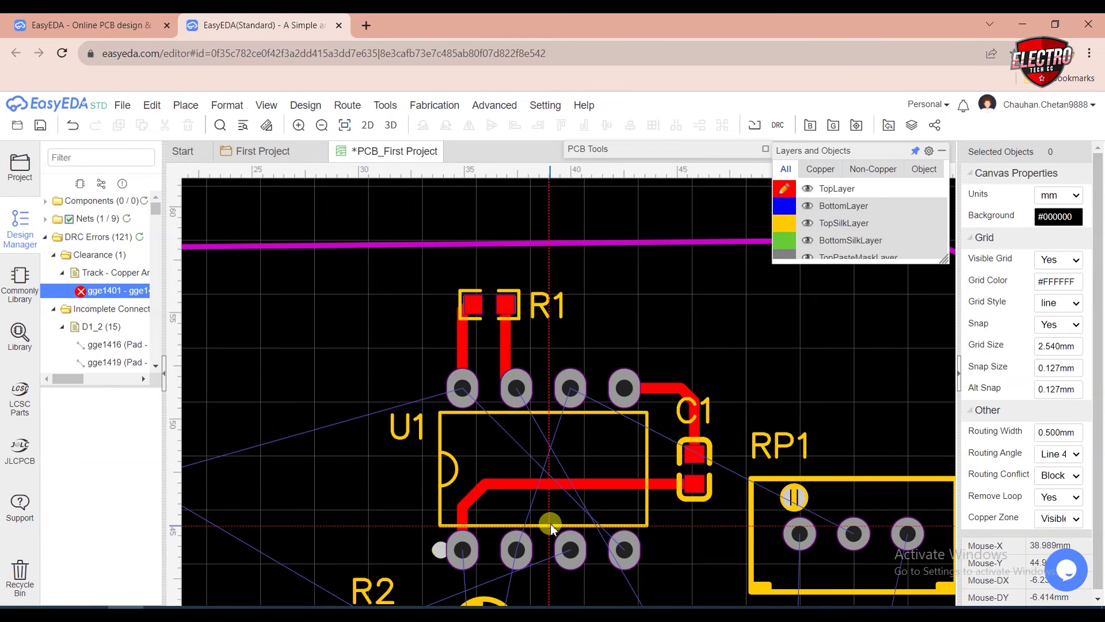
Connect U1's upper and lower U1_2 pins with a top-layer track looping around the outside of C1.
scroll(525, 512, "down", 2)
scroll(532, 529, "up", 3)
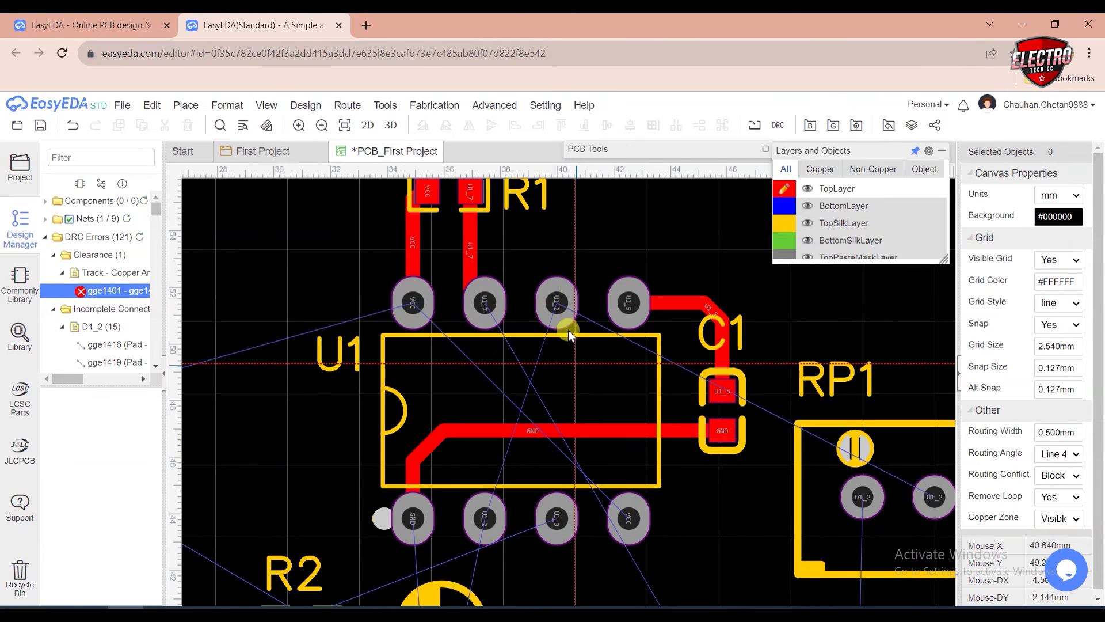
left_click(563, 305)
left_click(573, 237)
left_click(774, 278)
left_click(744, 568)
left_click(501, 568)
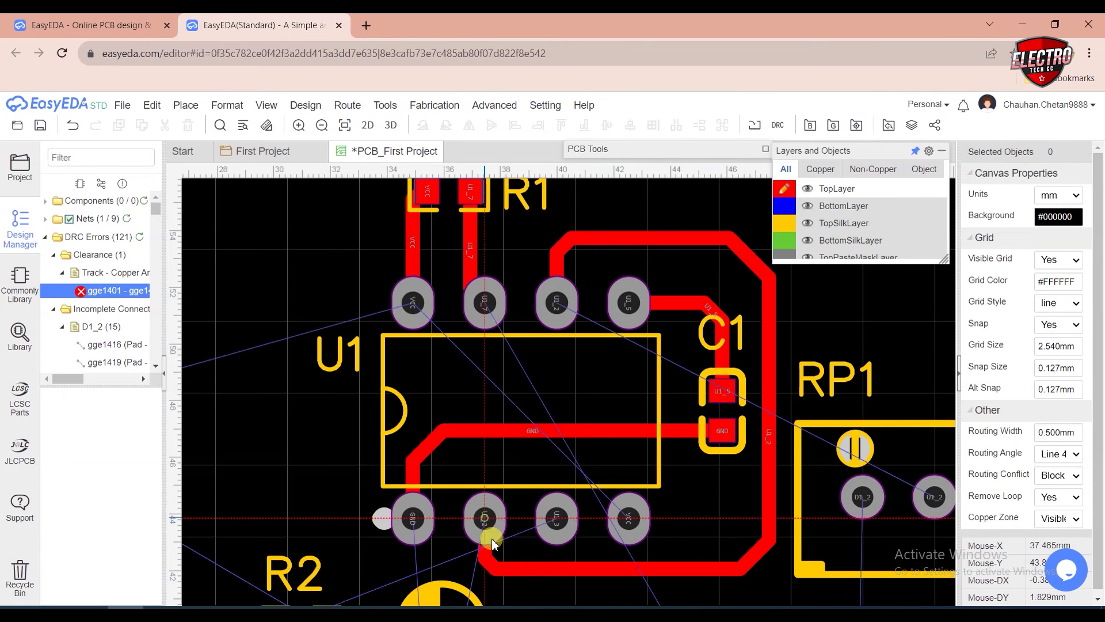
left_click(484, 518)
Set the routing width to 1 mm and route a bottom-layer track from SUPPLY's lower pad to MOTOR's upper pad.
scroll(485, 448, "down", 3)
scroll(350, 397, "down", 3)
scroll(288, 523, "up", 5)
left_click(783, 211)
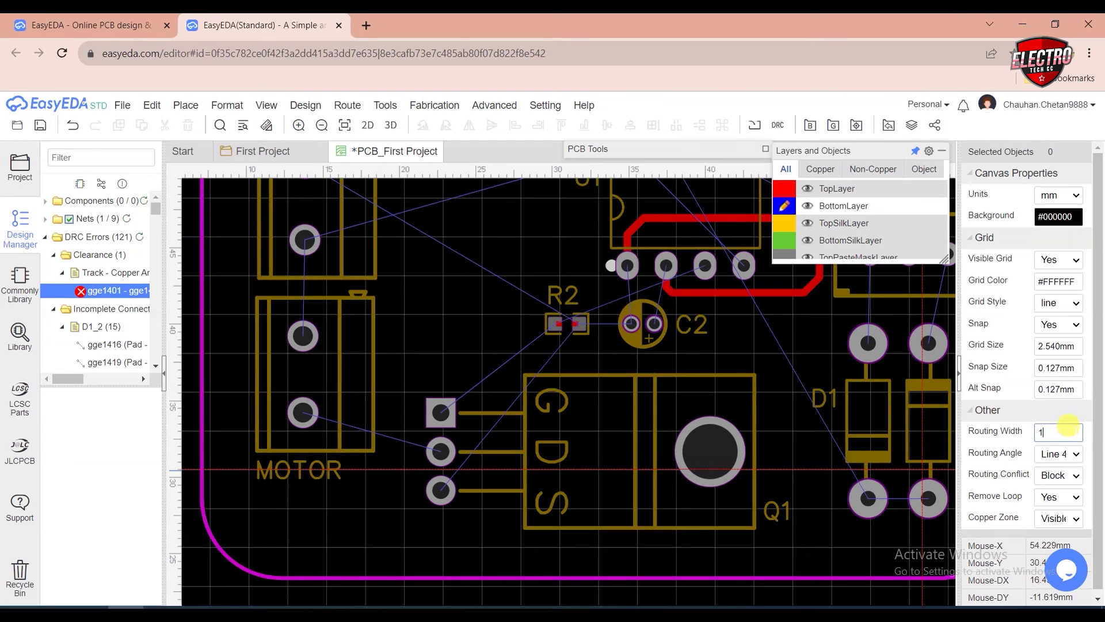
key("Return")
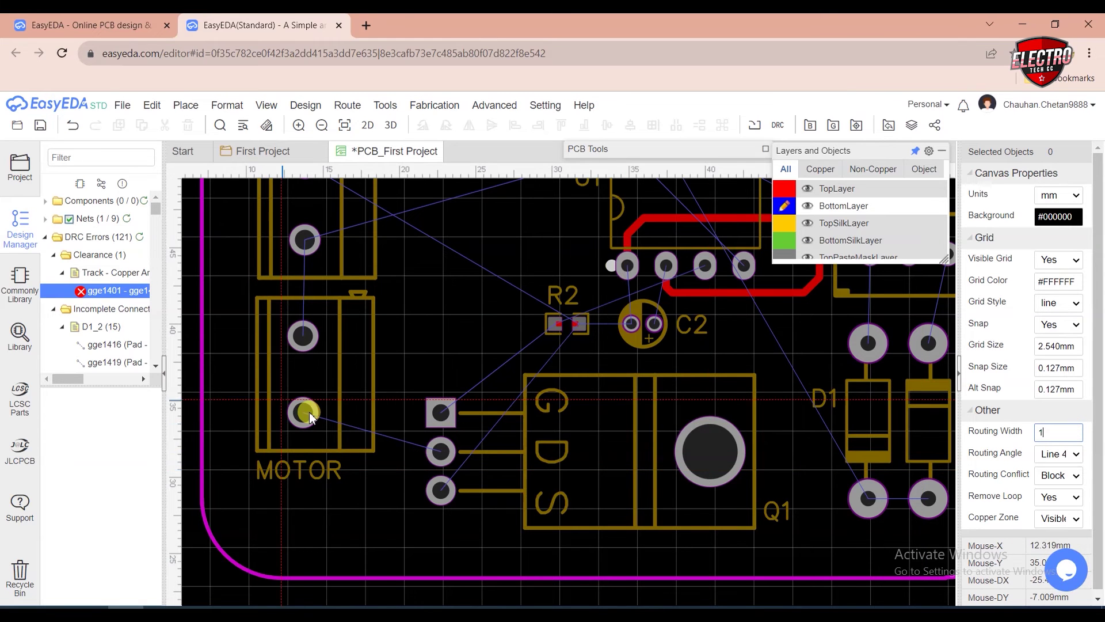
left_click(305, 241)
left_click(304, 335)
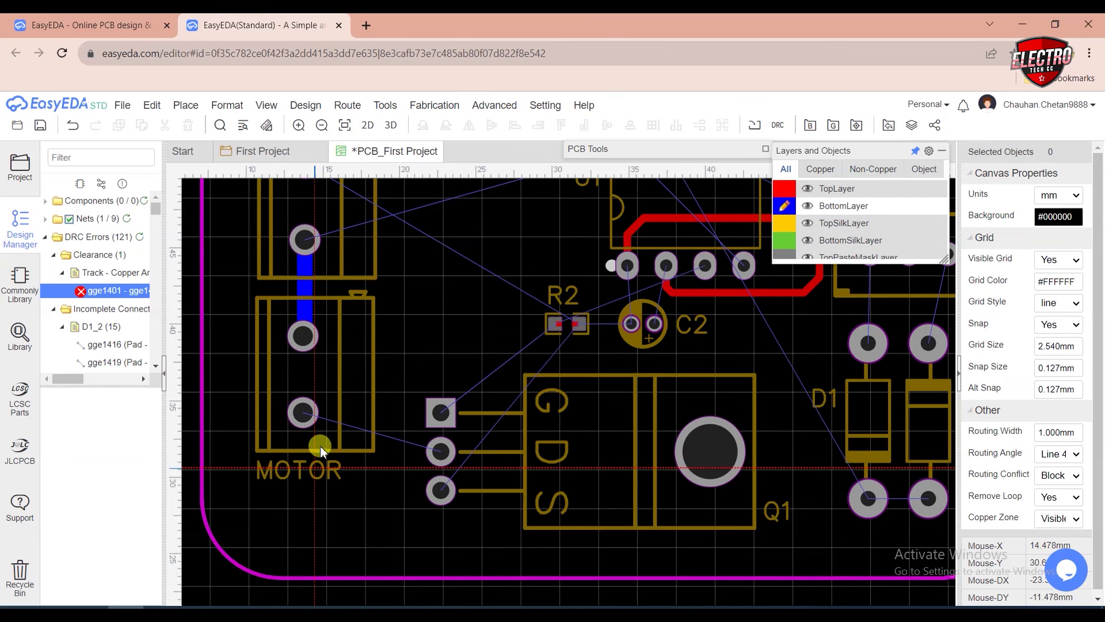
Route a 1 mm bottom-layer track from MOTOR's lower pad to Q1's middle drain pad.
scroll(493, 336, "down", 2)
scroll(589, 270, "up", 1)
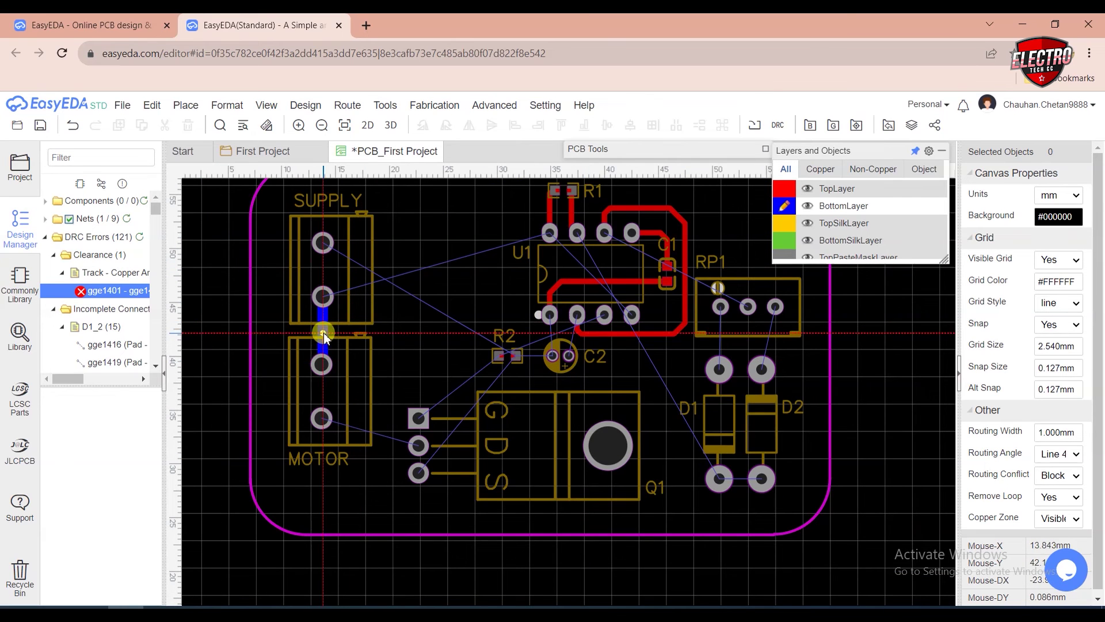
scroll(323, 423, "up", 3)
left_click(332, 429)
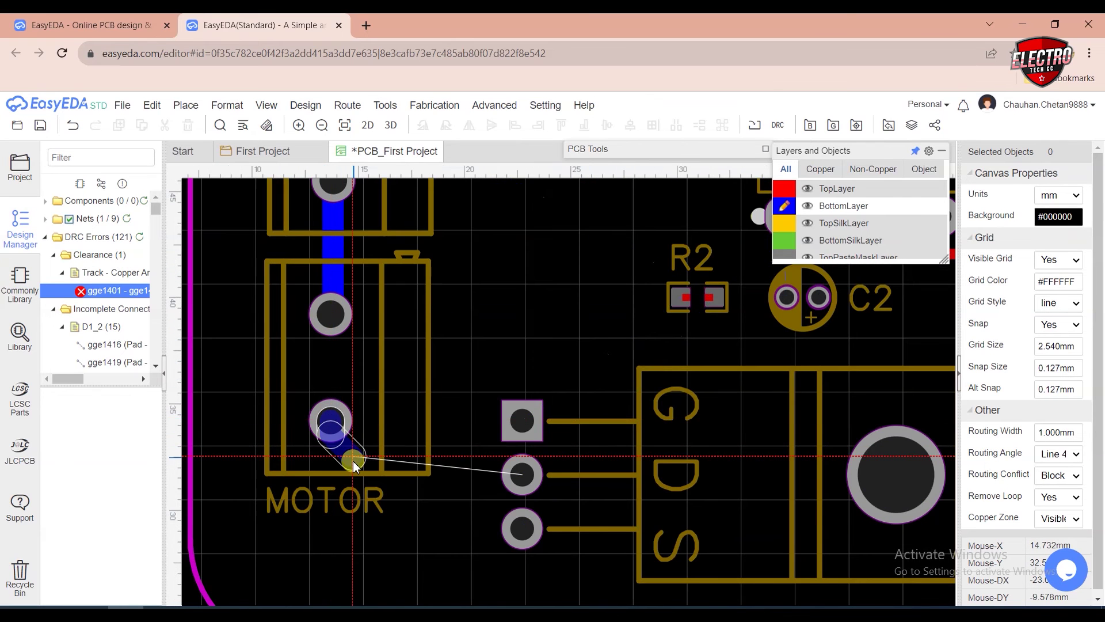
left_click(521, 474)
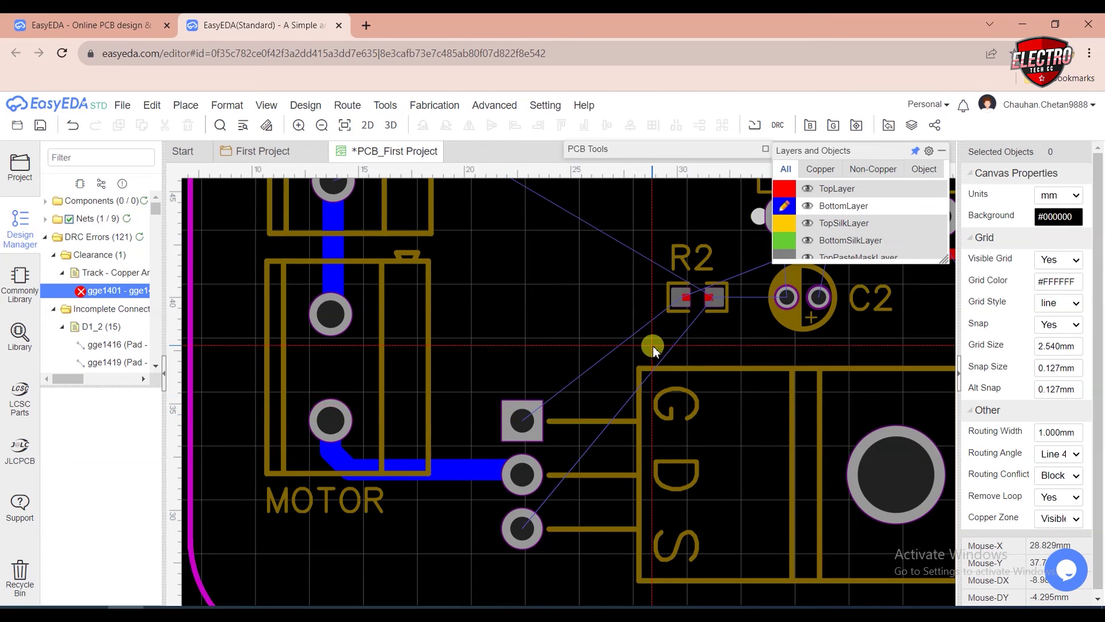
Move R2 and C2 left so they sit above Q1's pads with more room for routing.
scroll(650, 345, "down", 4)
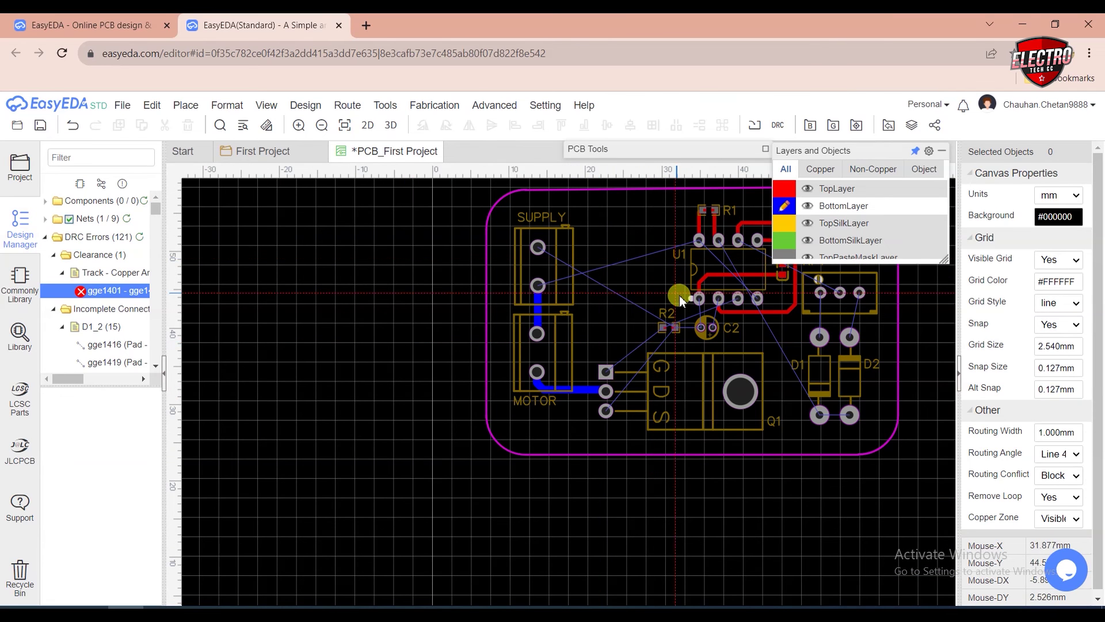
scroll(685, 309, "up", 5)
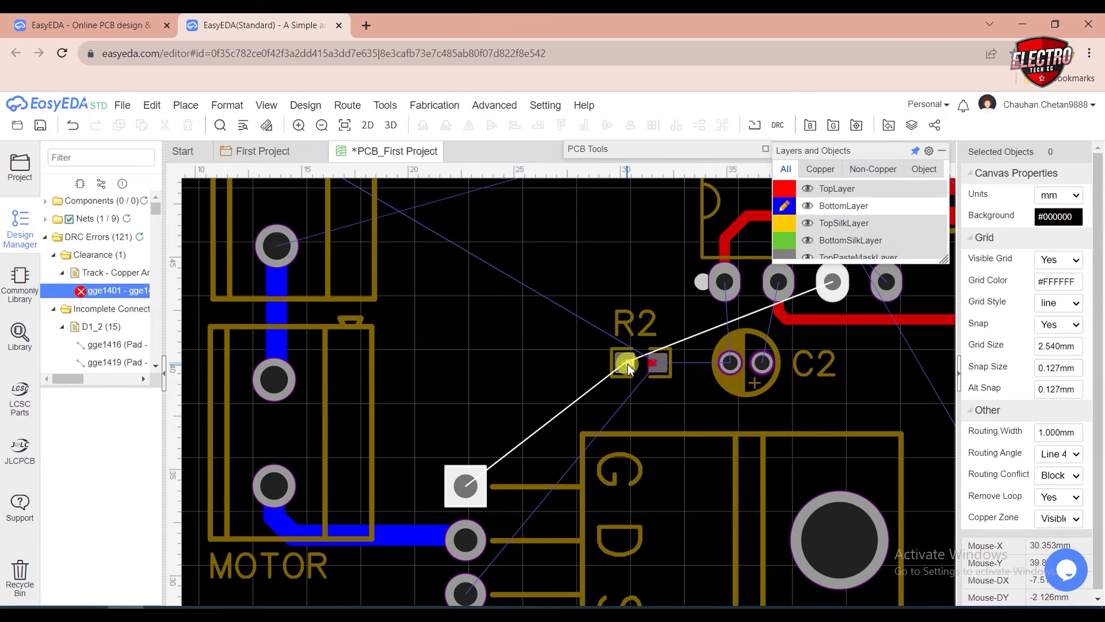
left_click(626, 365)
left_click_drag(626, 371, 530, 380)
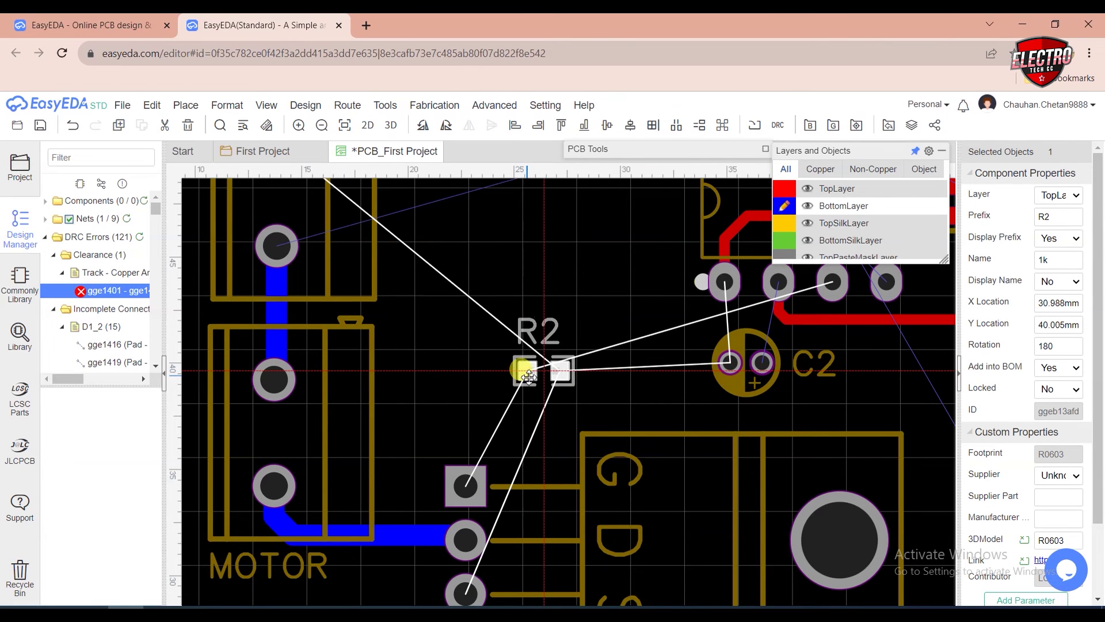
left_click(729, 373)
left_click_drag(730, 373, 622, 372)
left_click(622, 309)
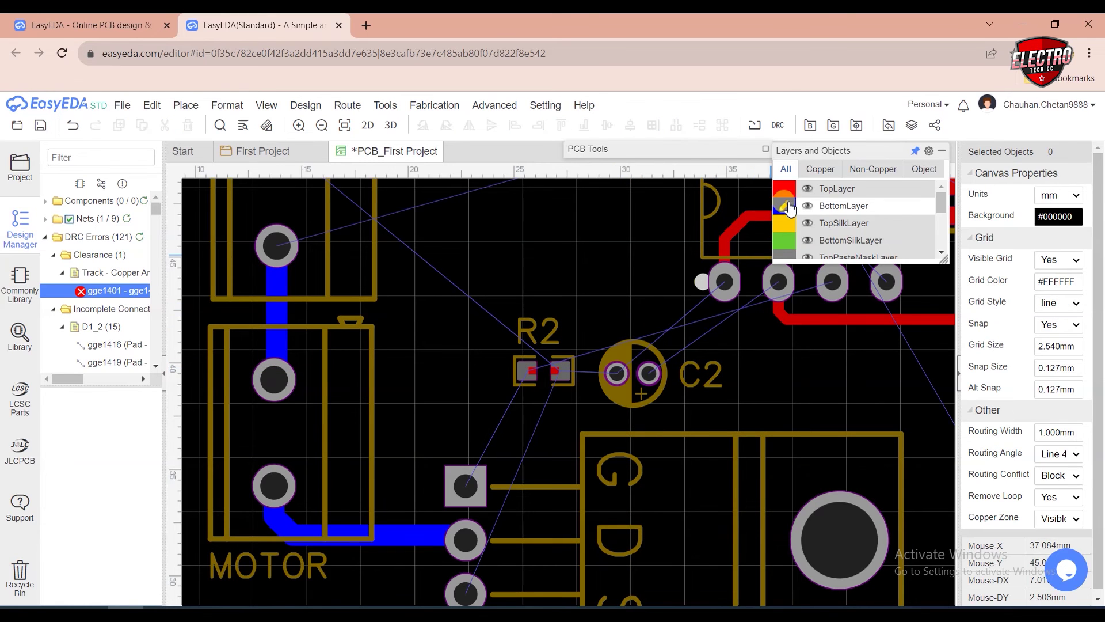
Route a bottom-layer track from U1's lower U1_2 pin to C2's positive pad.
key("w")
left_click(777, 284)
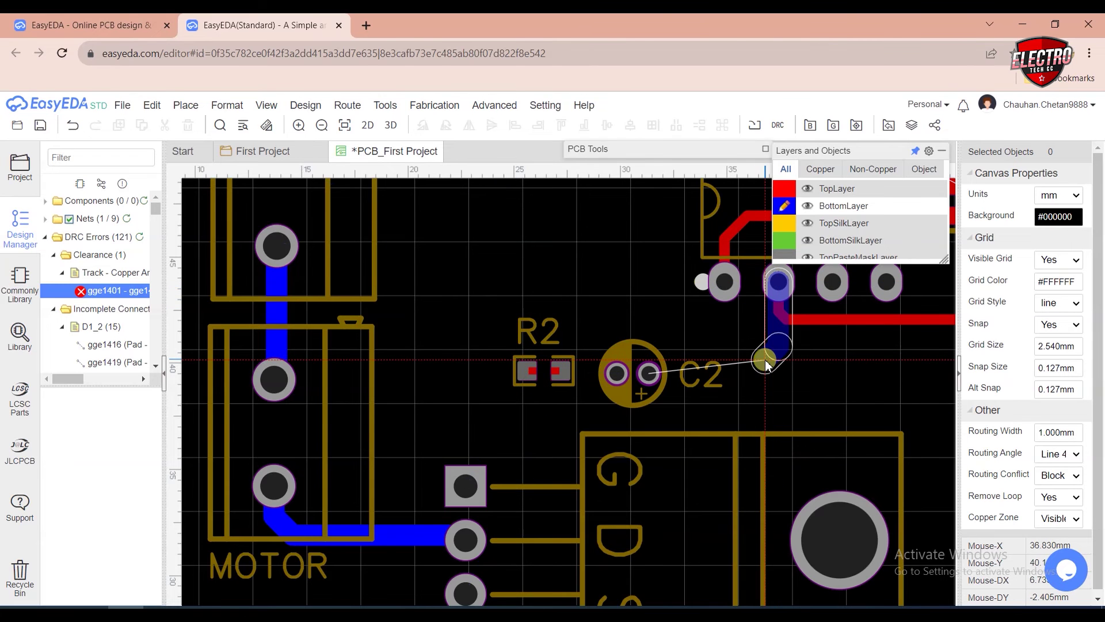
left_click(649, 373)
Route bottom-layer GND tracks linking SUPPLY, U1, C2 and Q1's source pad, plus the VCC track from SUPPLY to U1.
left_click(617, 373)
scroll(596, 251, "down", 3)
left_click(482, 210)
scroll(594, 324, "up", 2)
left_click(613, 265)
scroll(594, 364, "down", 2)
left_click(548, 393)
scroll(265, 197, "down", 2)
left_click(234, 301)
scroll(560, 443, "up", 4)
scroll(560, 444, "down", 2)
Route bottom-layer tracks from RP1's outer pins to the upper pads of D1 and D2.
left_click(579, 438)
left_click(583, 273)
left_click(691, 439)
left_click(727, 274)
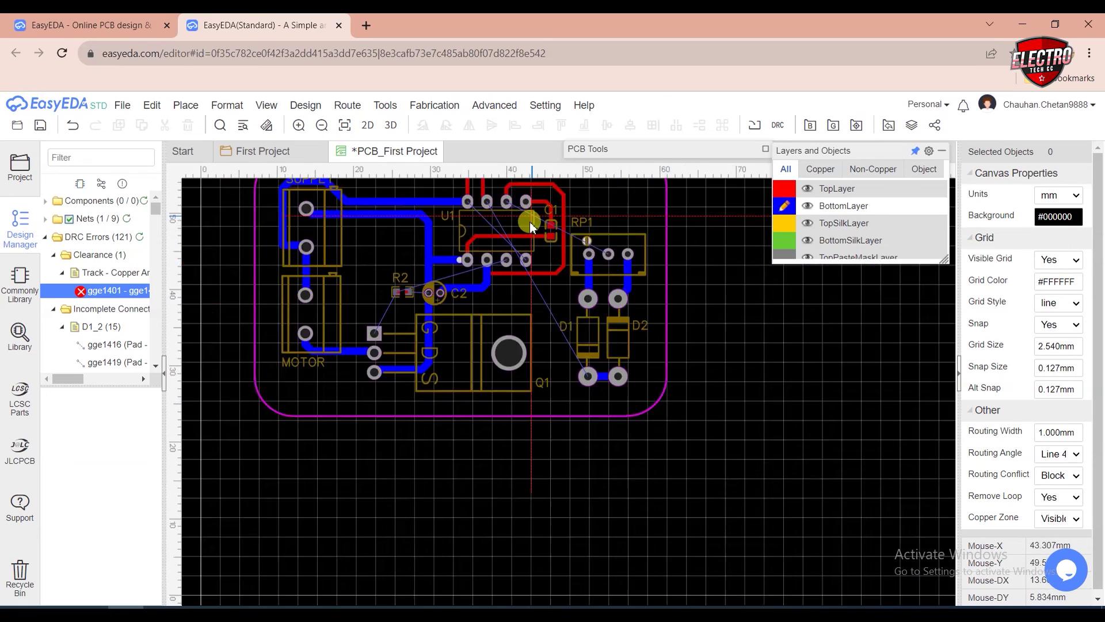
Route bottom-layer tracks joining U1's VCC pins, U1_2 to RP1's middle pin, and U1_7 around RP1 to D1's lower pad.
right_click_drag(630, 268, 789, 414)
left_click(436, 224)
left_click(777, 316)
left_click(807, 339)
left_click(814, 419)
scroll(594, 312, "down", 3)
left_click(506, 279)
left_click(714, 465)
left_click(650, 481)
left_click(649, 525)
Route the bottom-layer U1_3 track from U1 around Q1 and through the MOTOR terminal area to Q1's gate pad.
scroll(435, 305, "up", 5)
left_click(552, 236)
left_click(565, 363)
left_click(767, 452)
scroll(684, 454, "down", 2)
right_click_drag(683, 454, 749, 303)
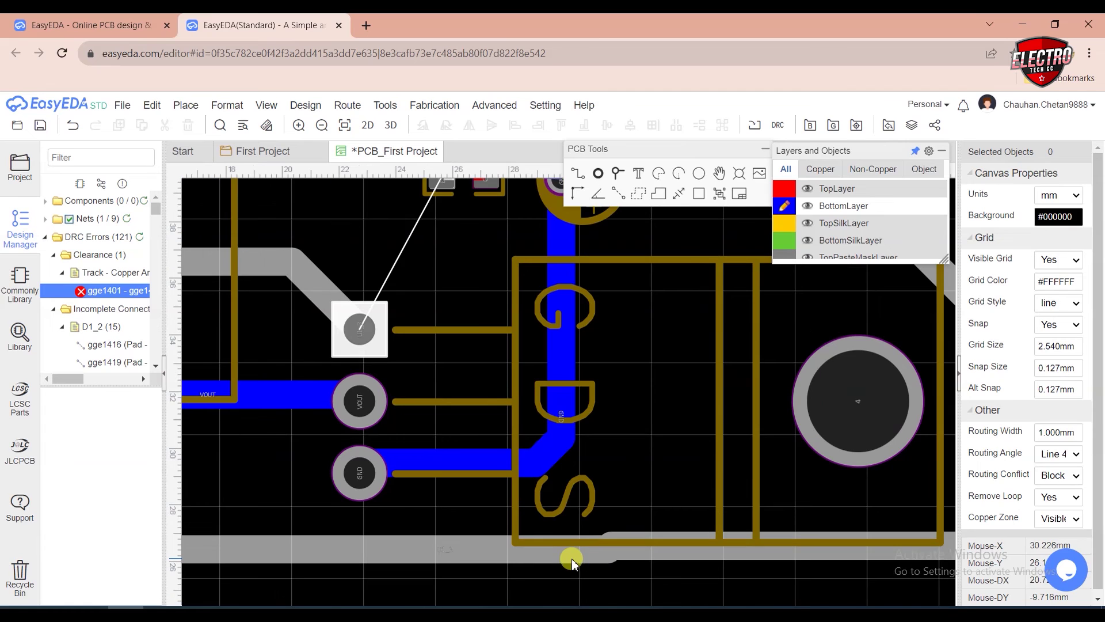
Adjust the vertex of the U1_3 track below Q1 to smooth the kink in its lower run.
left_click(570, 559)
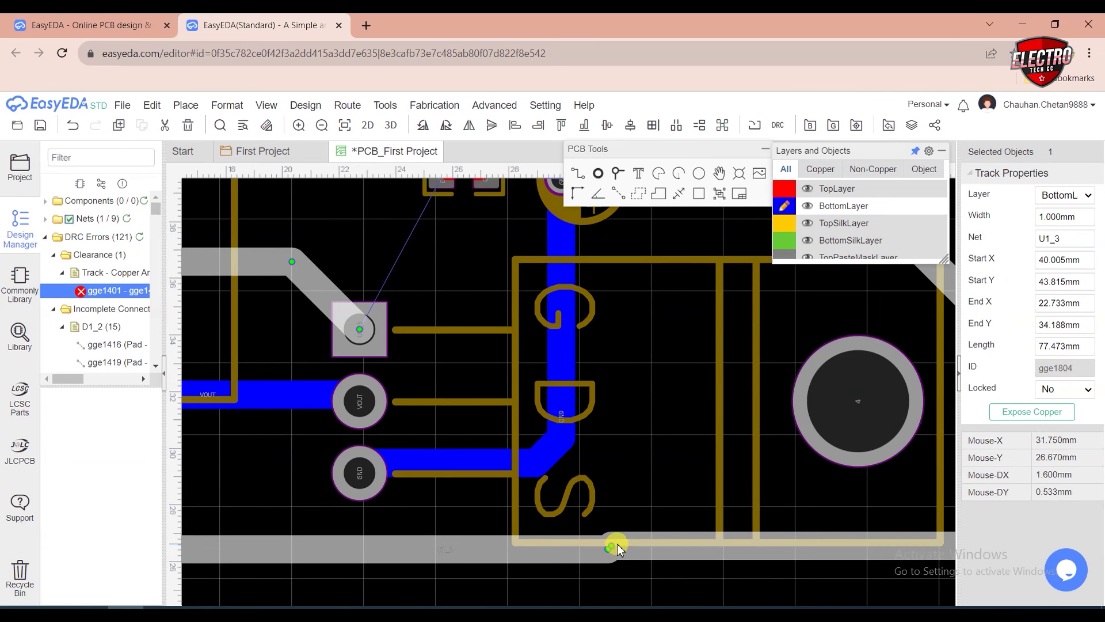
left_click_drag(606, 550, 614, 547)
scroll(614, 547, "down", 4)
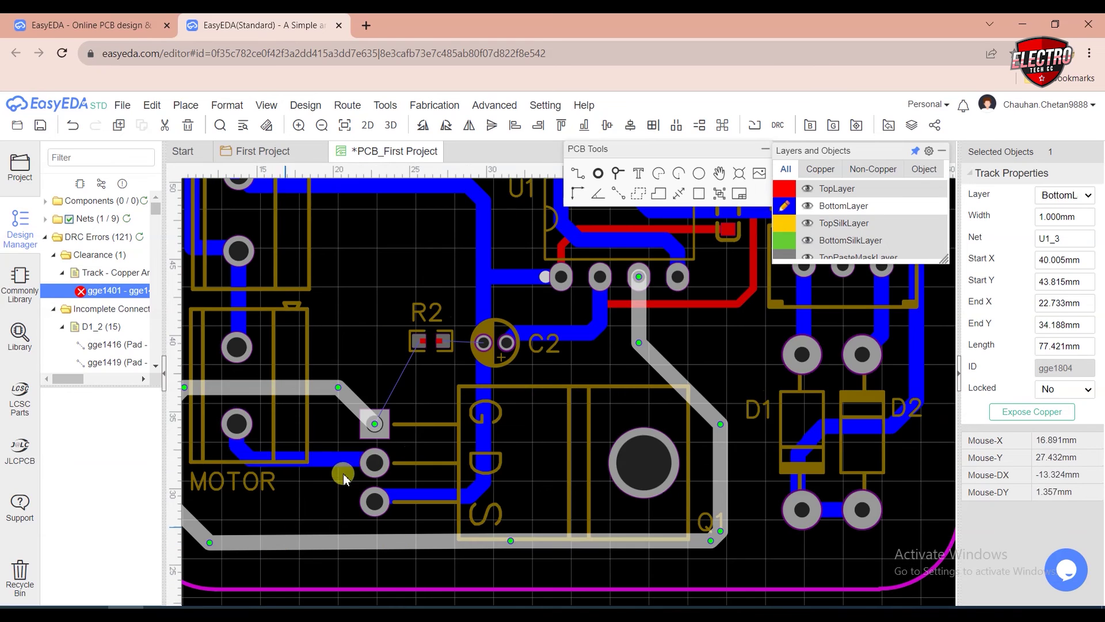
left_click(508, 409)
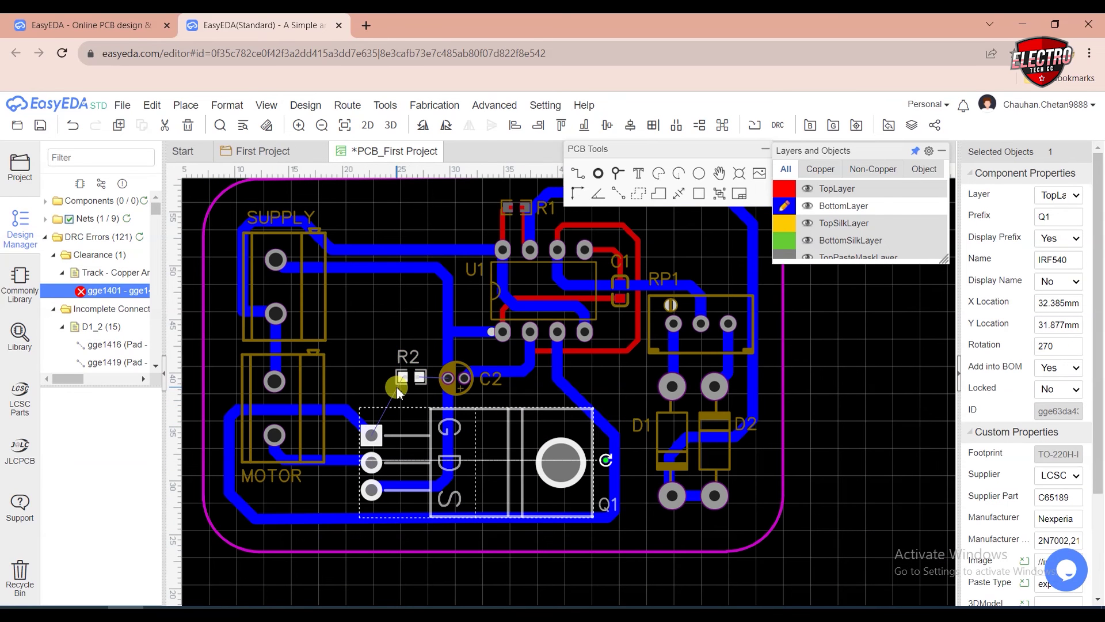
scroll(516, 276, "down", 2)
scroll(496, 265, "down", 1)
scroll(473, 254, "up", 2)
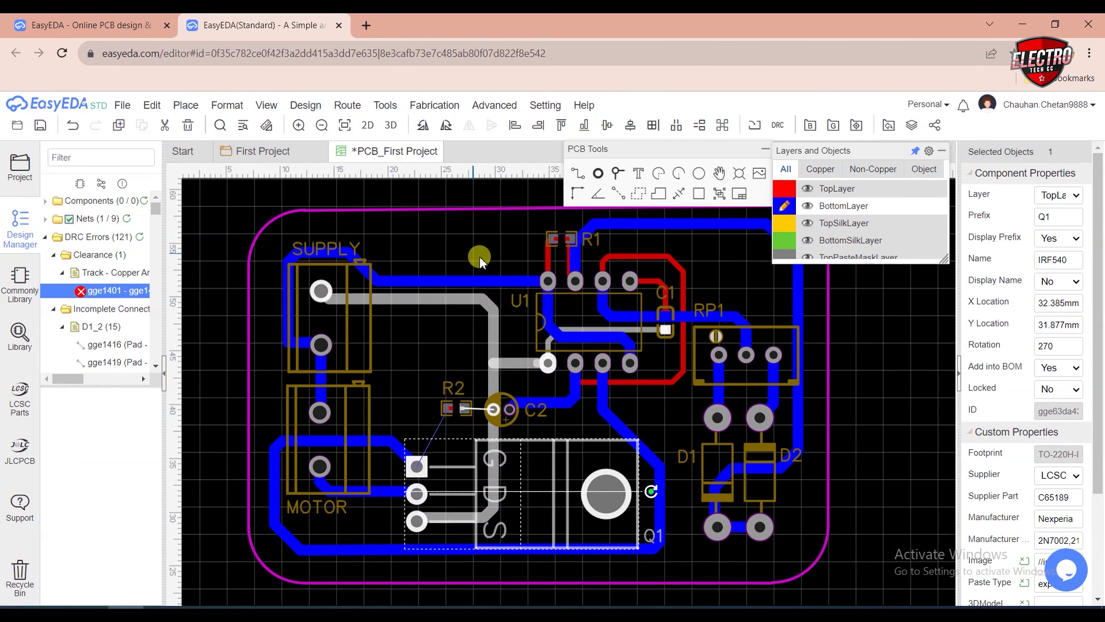
scroll(448, 404, "up", 2)
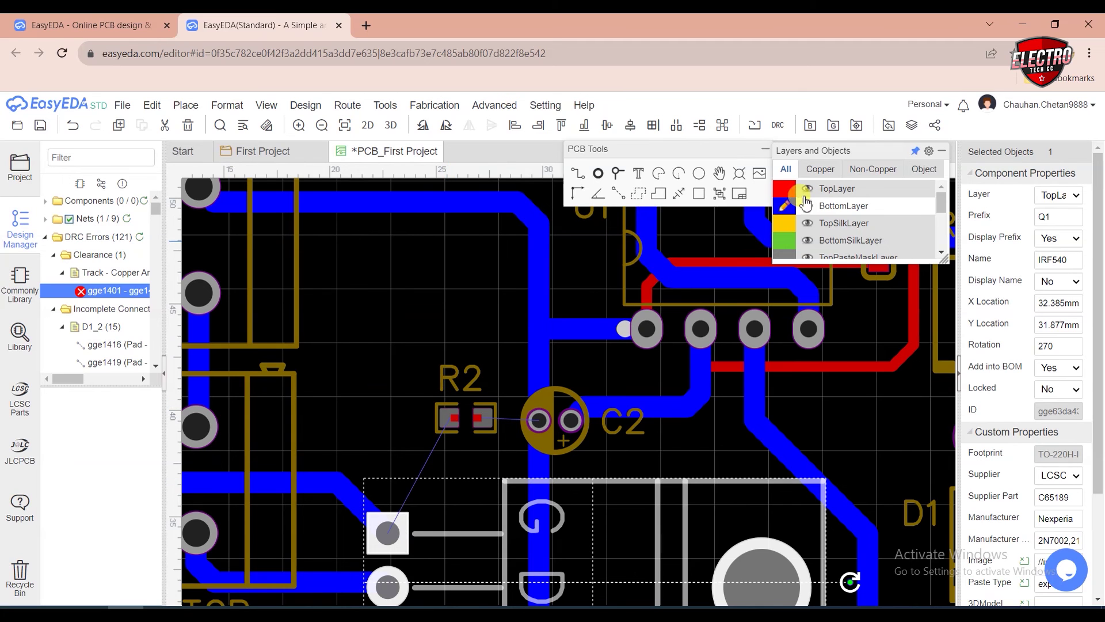
Route 1 mm top-layer tracks from R2's inner pad to C2's nearer pad and from R2's outer pad to Q1's gate pad.
left_click(784, 190)
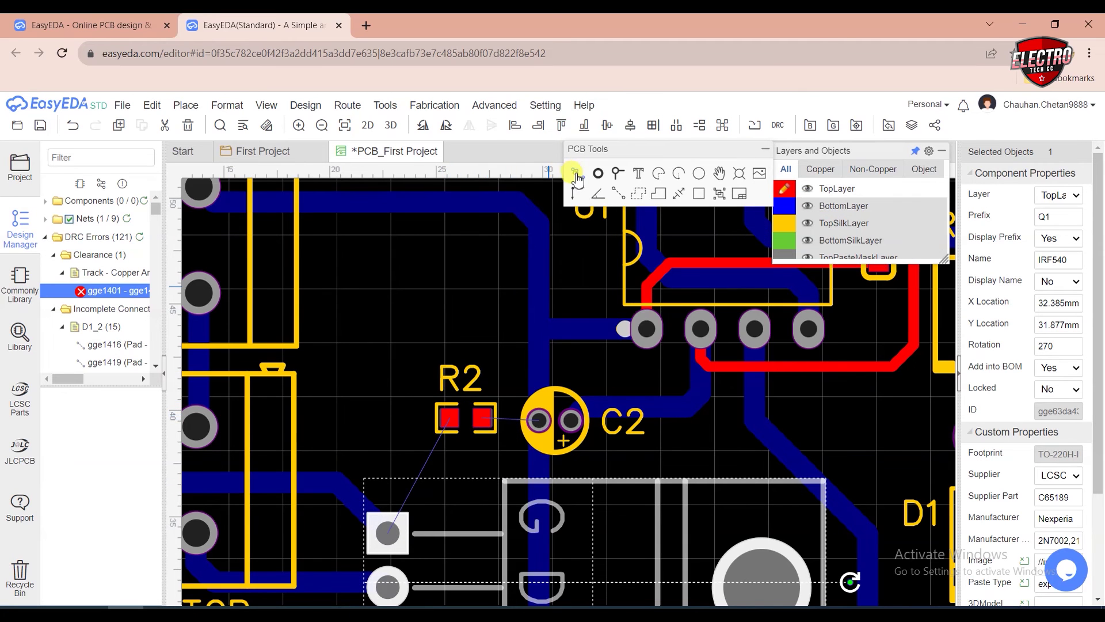
left_click(575, 174)
left_click(484, 418)
left_click(538, 421)
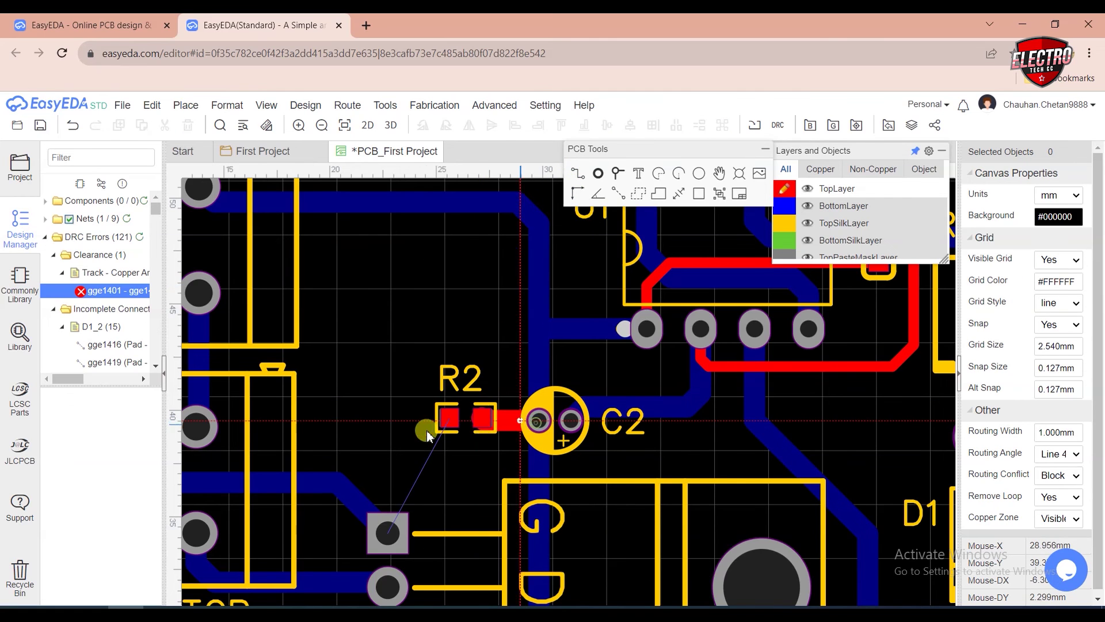
left_click(448, 416)
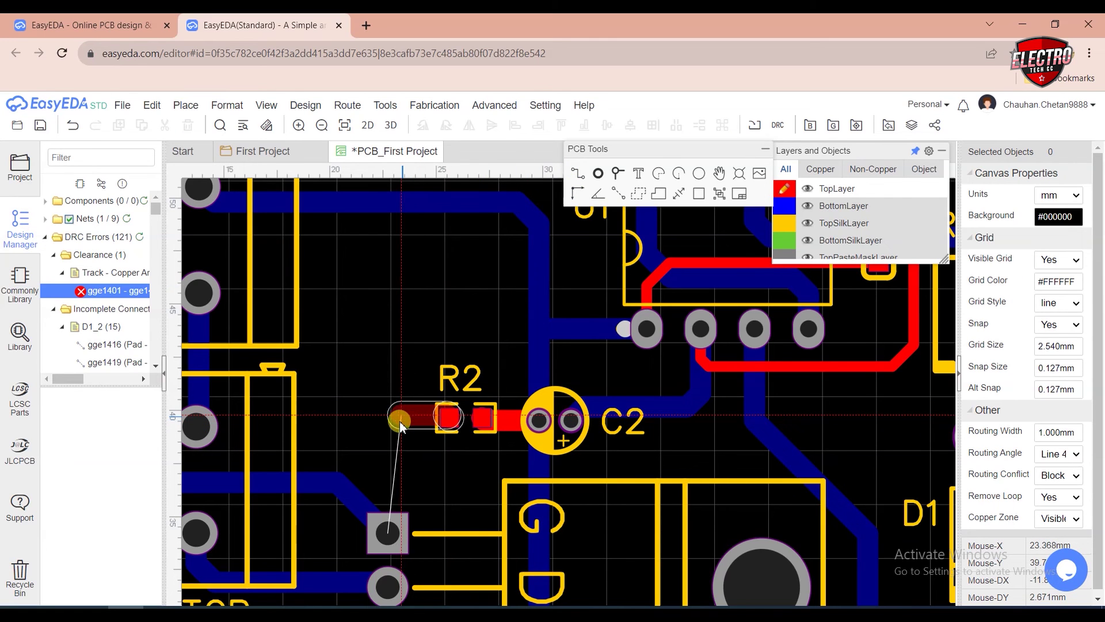
left_click(388, 533)
scroll(493, 361, "down", 5)
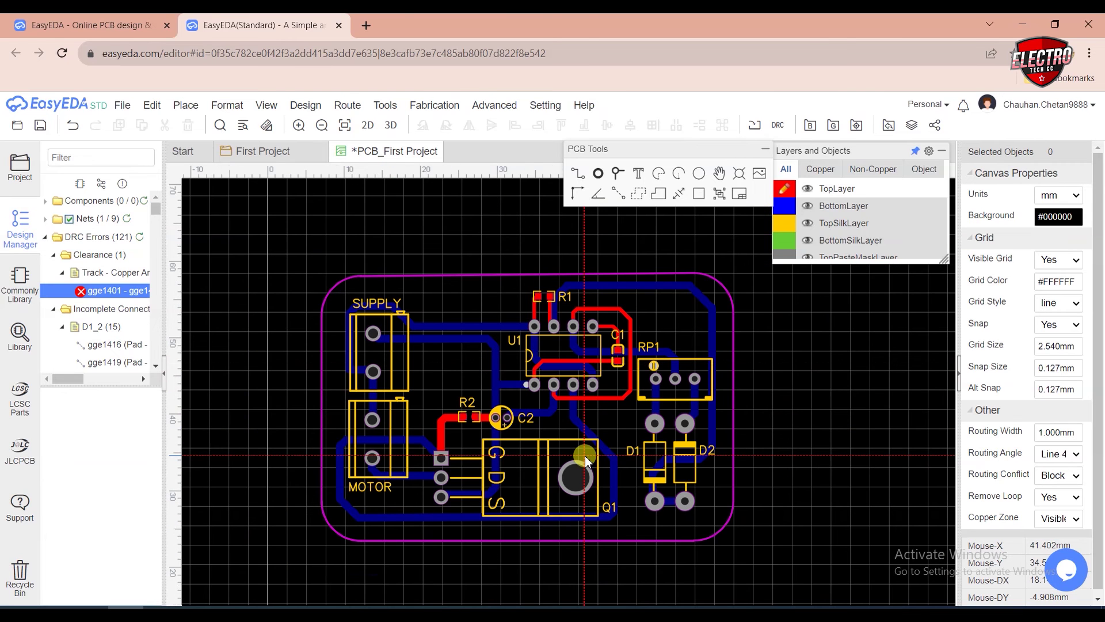
Collapse the floating PCB Tools and Layers and Objects windows to clear the board view.
scroll(582, 454, "up", 2)
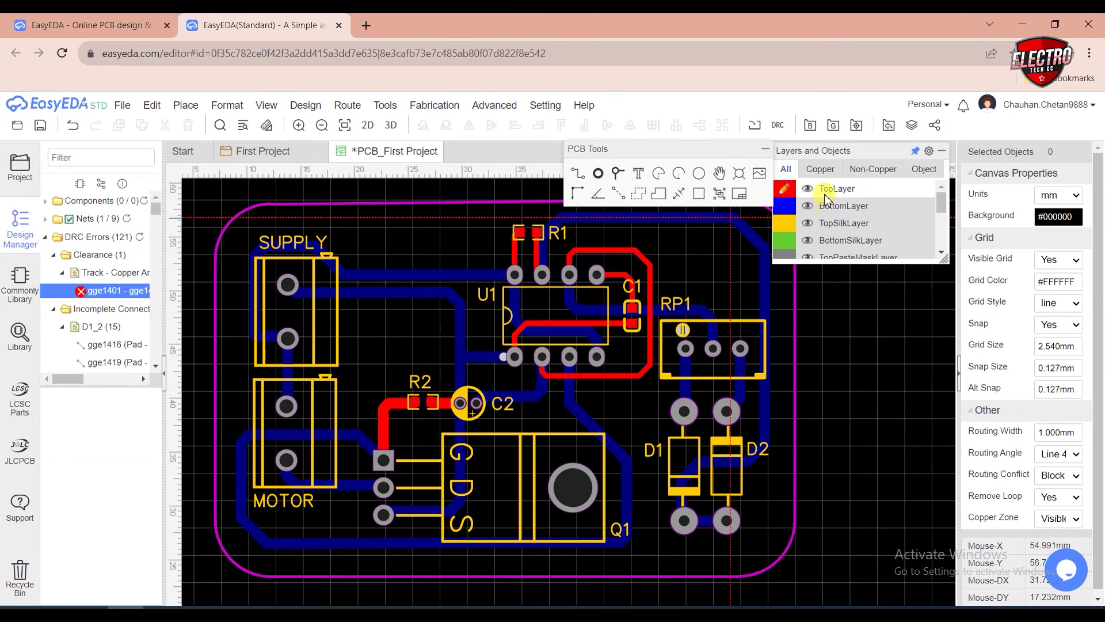
left_click(766, 151)
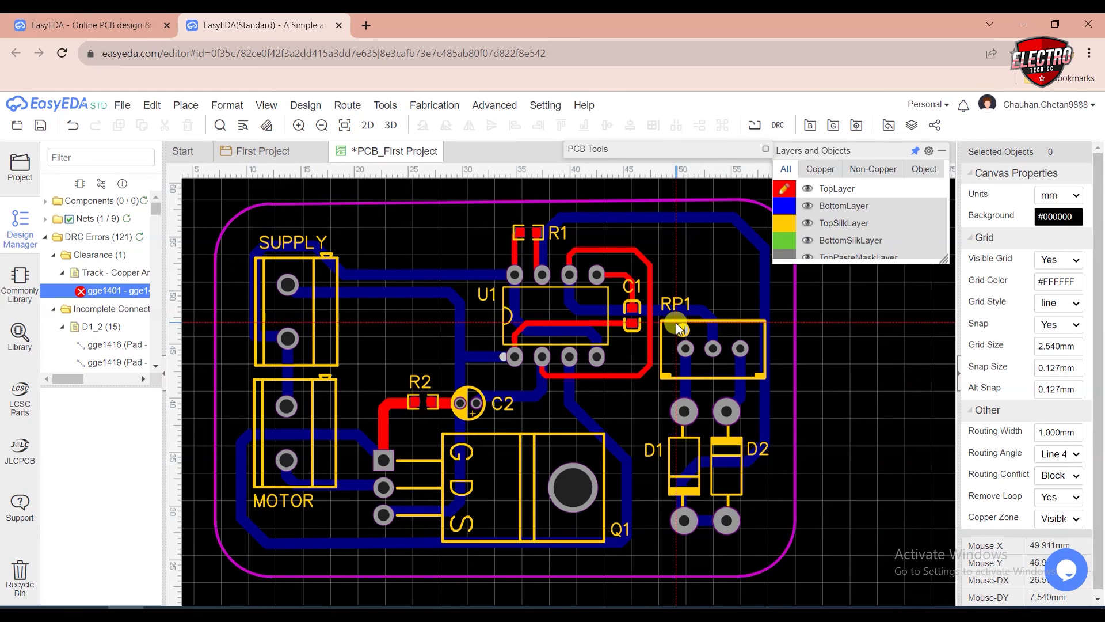
left_click(941, 152)
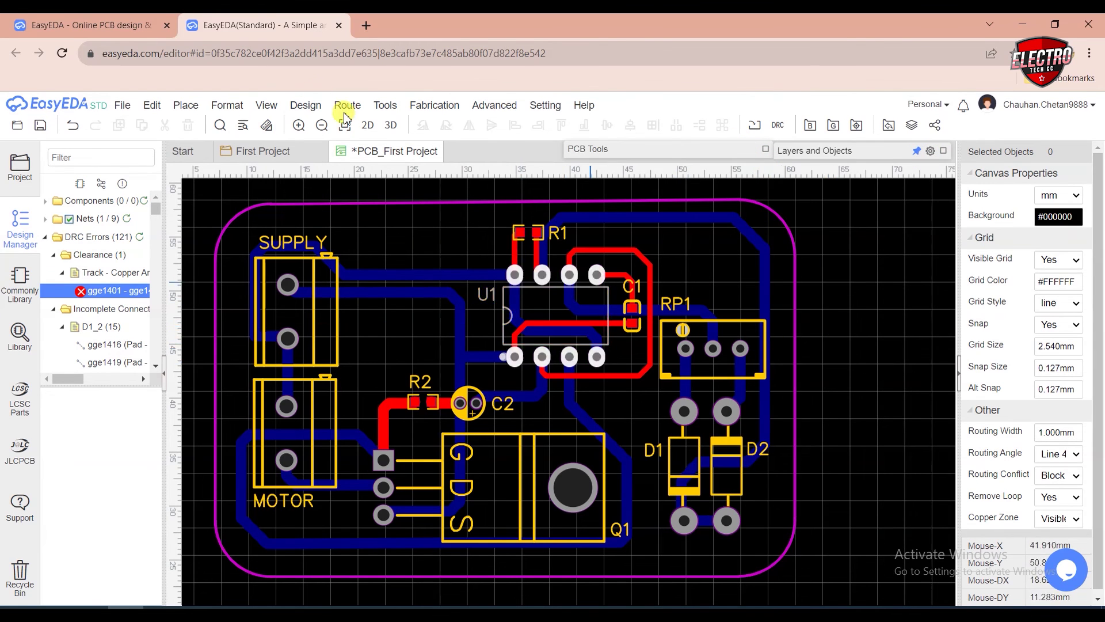
Start a top-layer copper area on the GND net and outline it around the four corners of the board.
left_click(186, 105)
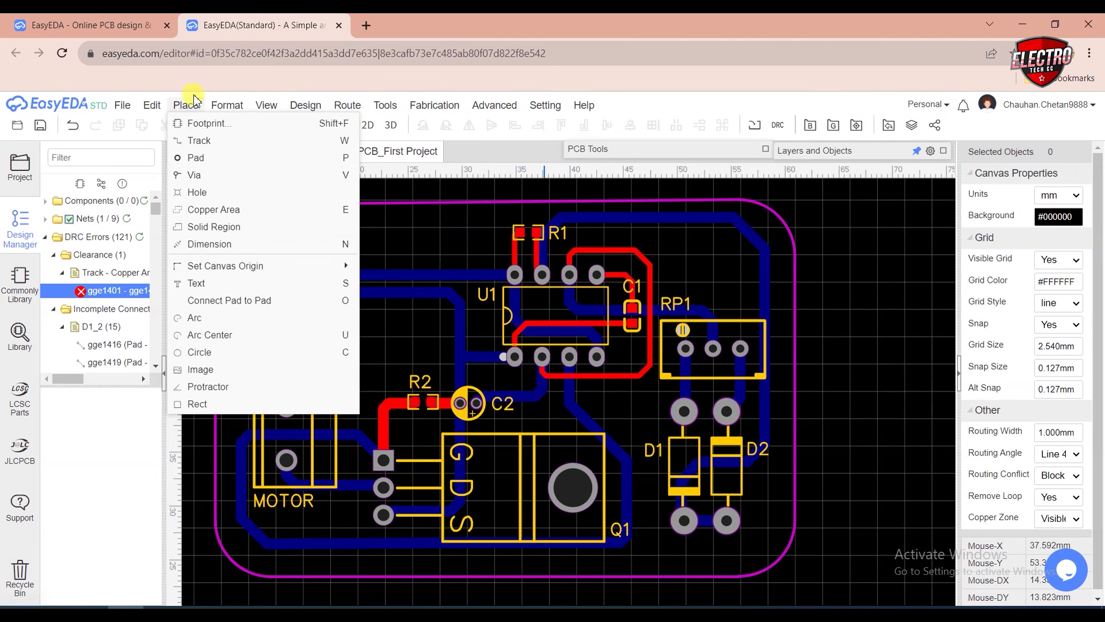
left_click(222, 210)
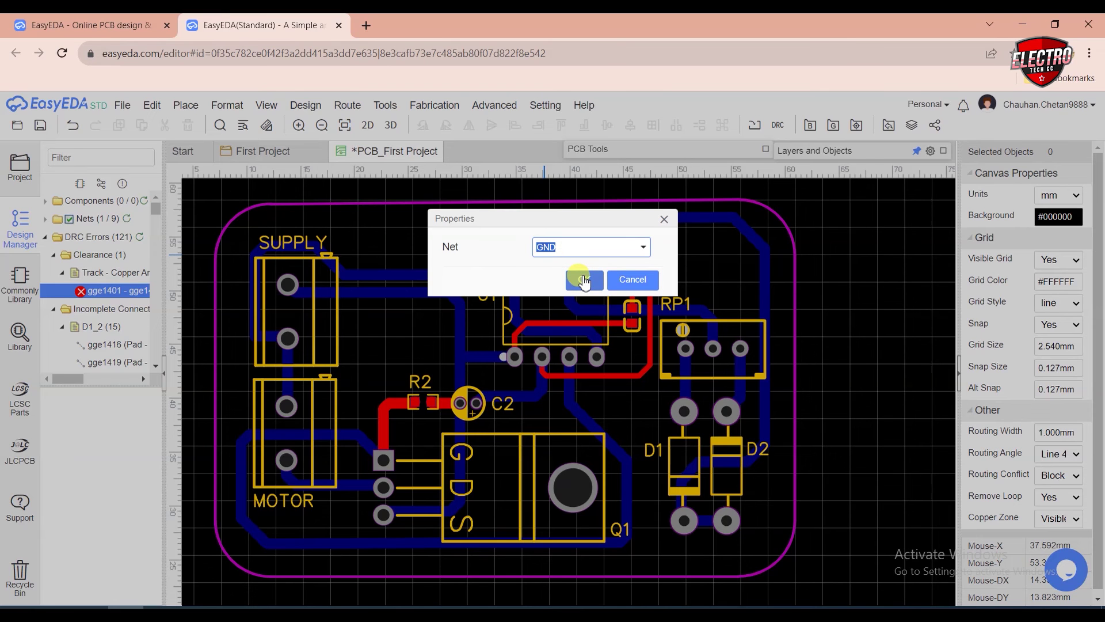
left_click(584, 280)
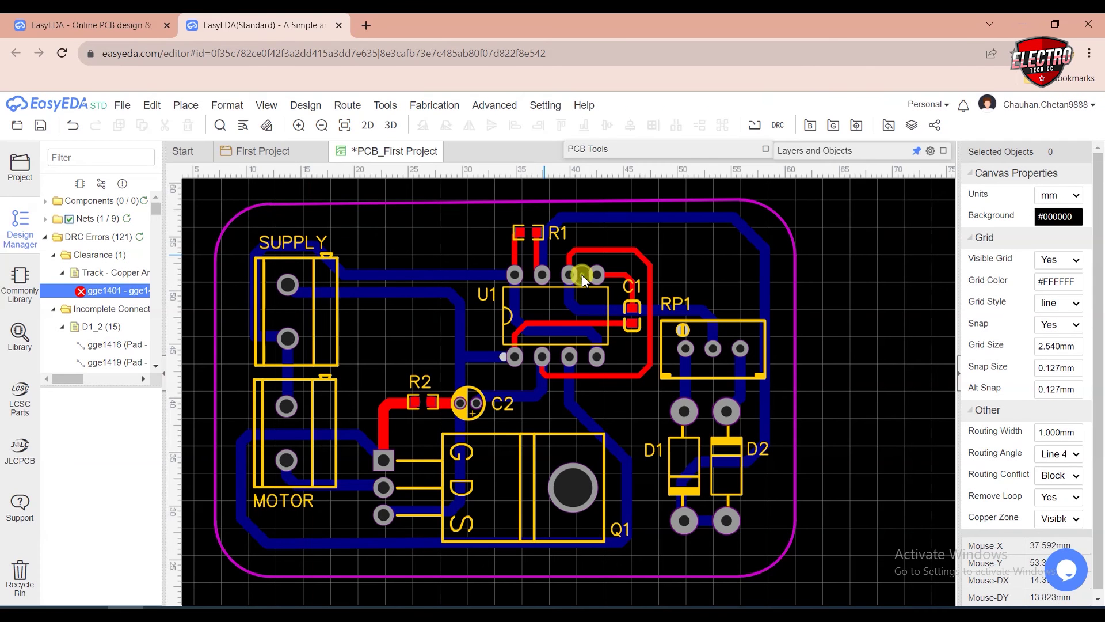
left_click(215, 205)
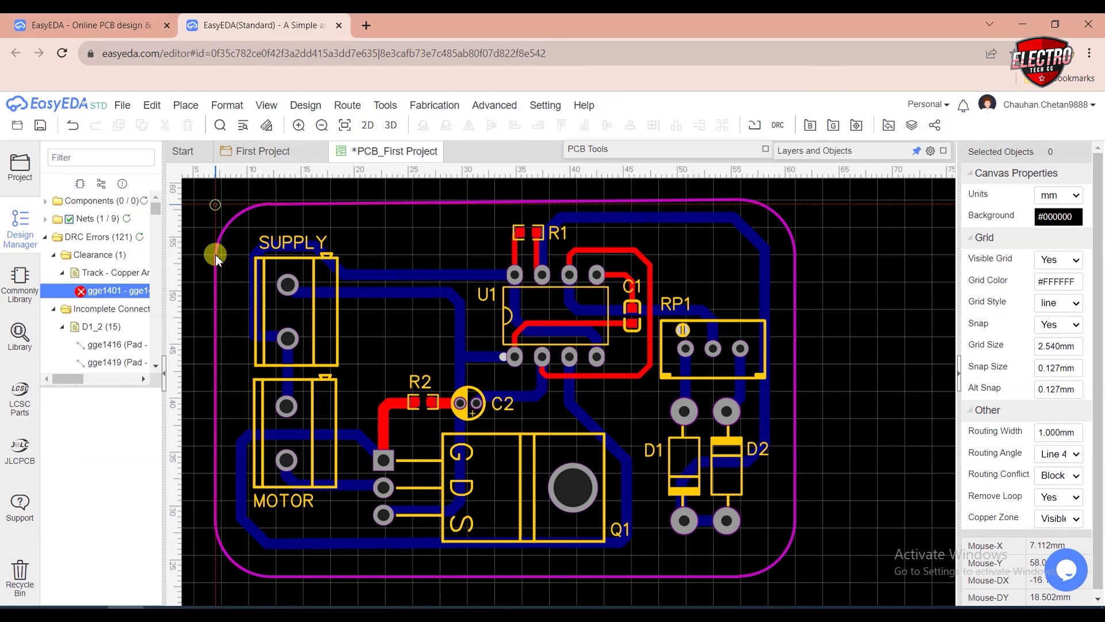
left_click(228, 579)
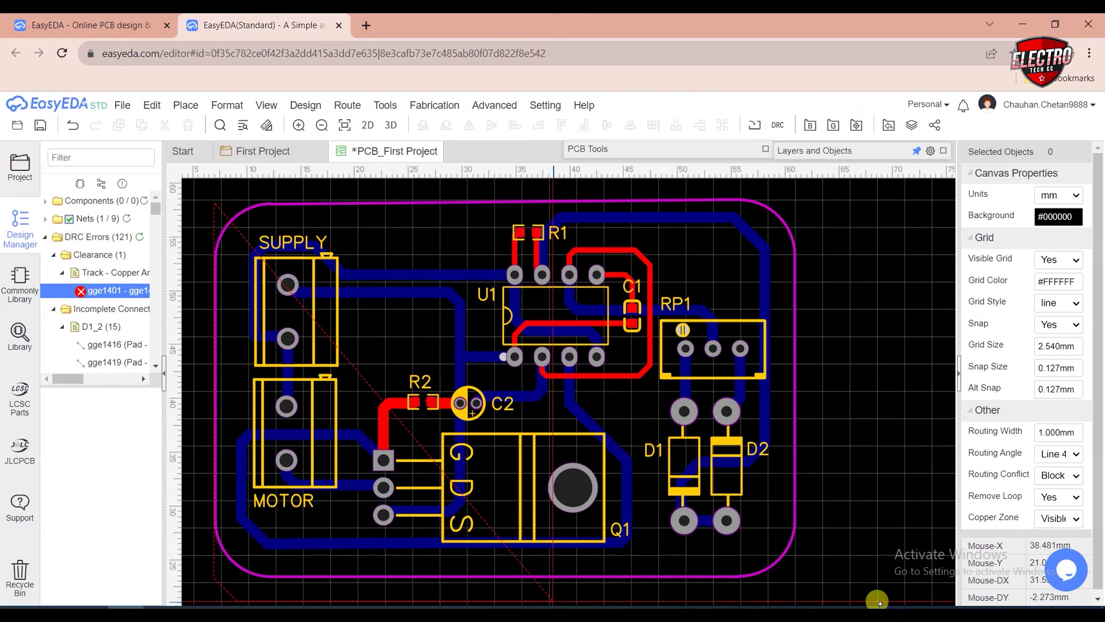
left_click(799, 576)
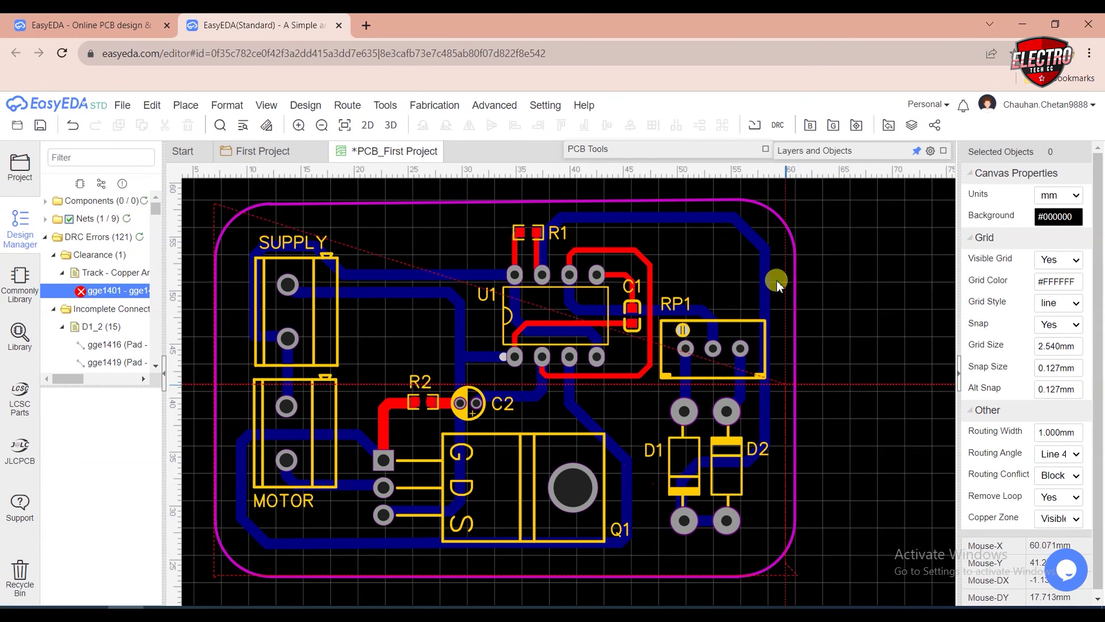
left_click(798, 199)
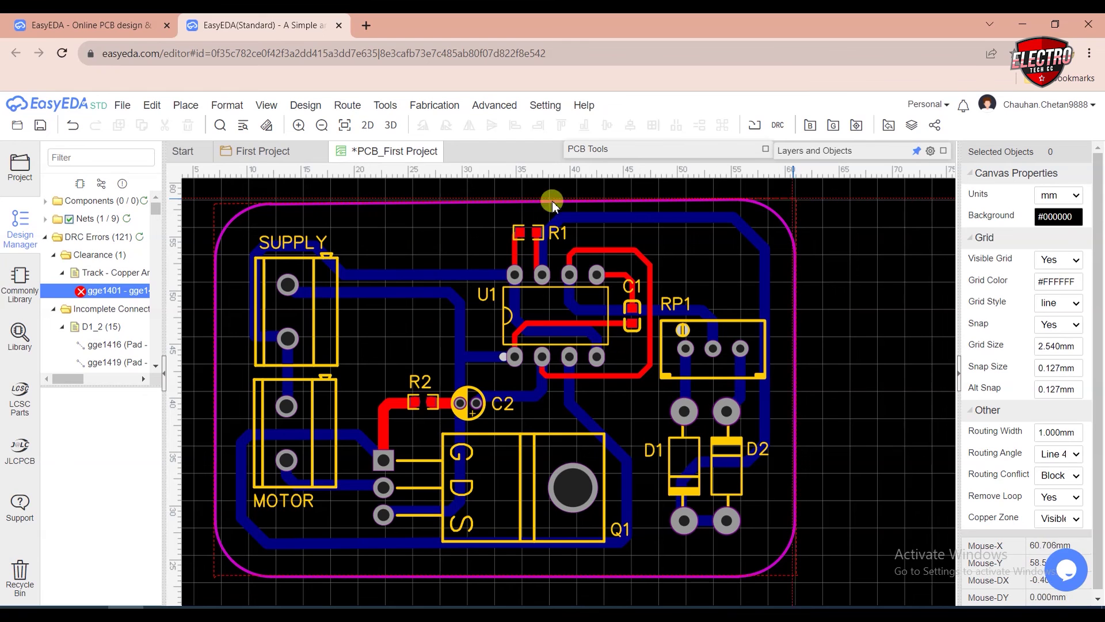
Close the copper area's outline at its starting corner near the SUPPLY terminal to pour the copper.
scroll(218, 204, "up", 10)
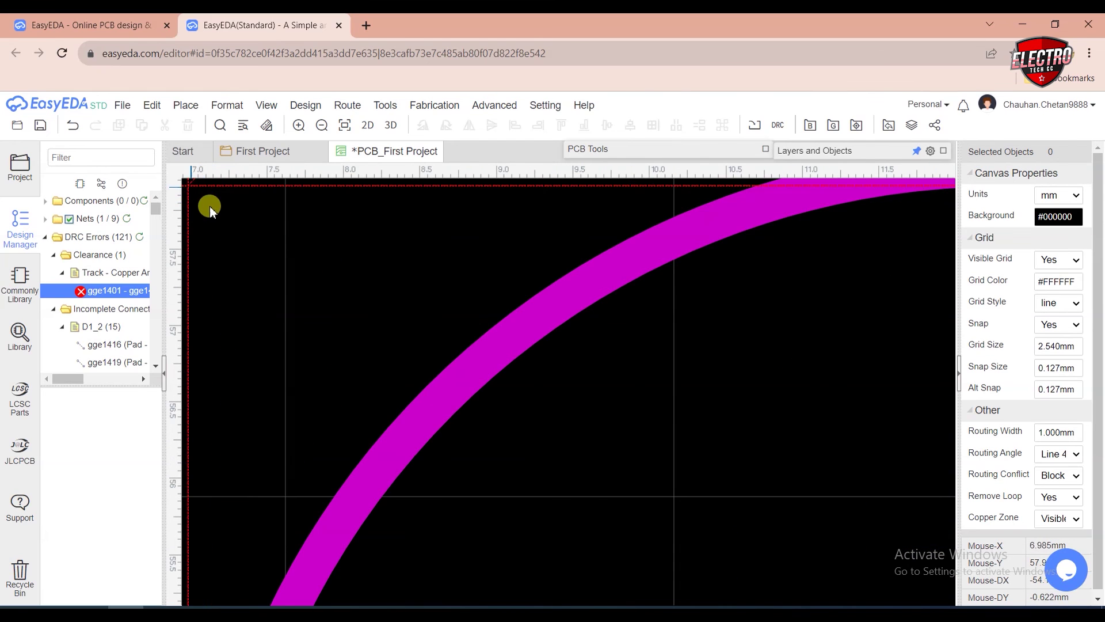
scroll(213, 207, "down", 5)
scroll(205, 199, "up", 8)
scroll(271, 206, "up", 3)
left_click(294, 218)
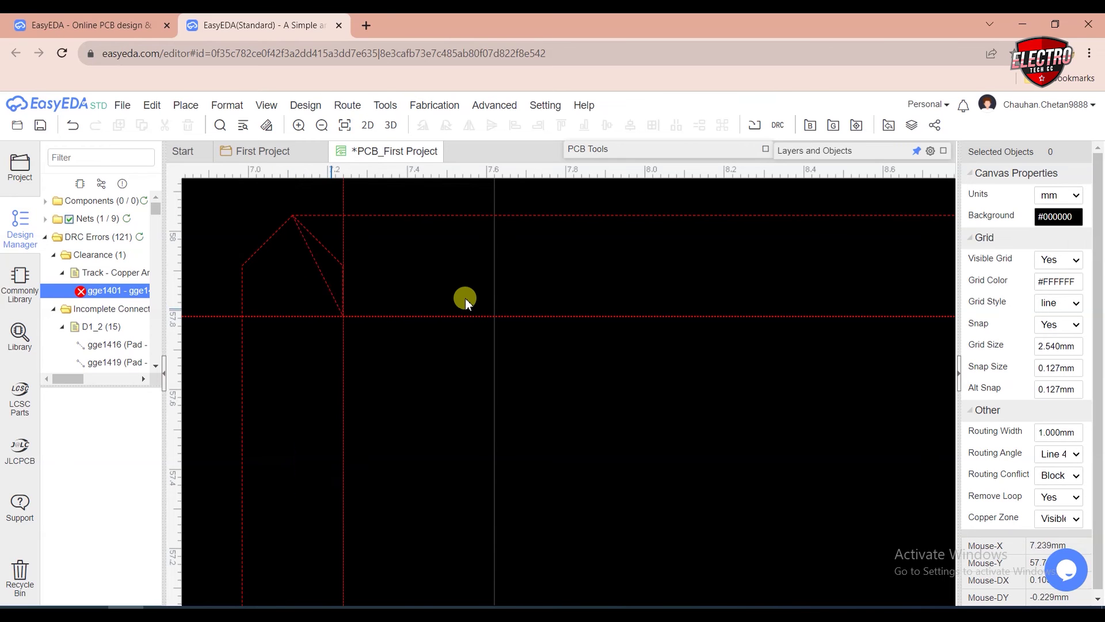
scroll(456, 293, "down", 14)
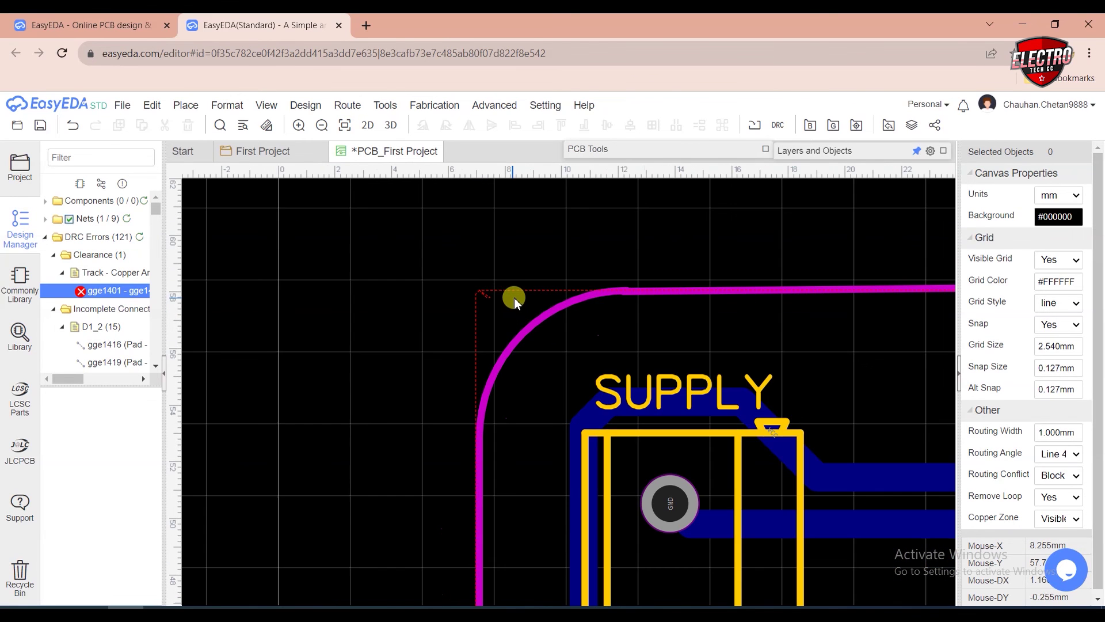
scroll(746, 420, "up", 6)
scroll(622, 306, "down", 4)
scroll(624, 305, "up", 1)
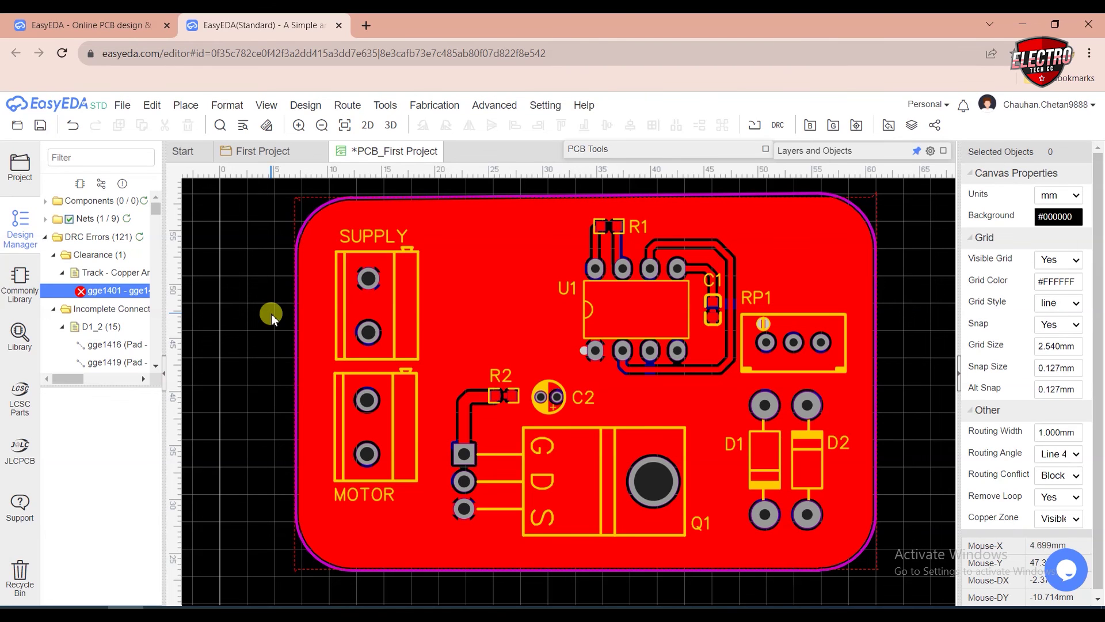
Open the board's 3D preview and examine the components and traces from several angles, including the area around U1, R2 and C2.
left_click(390, 129)
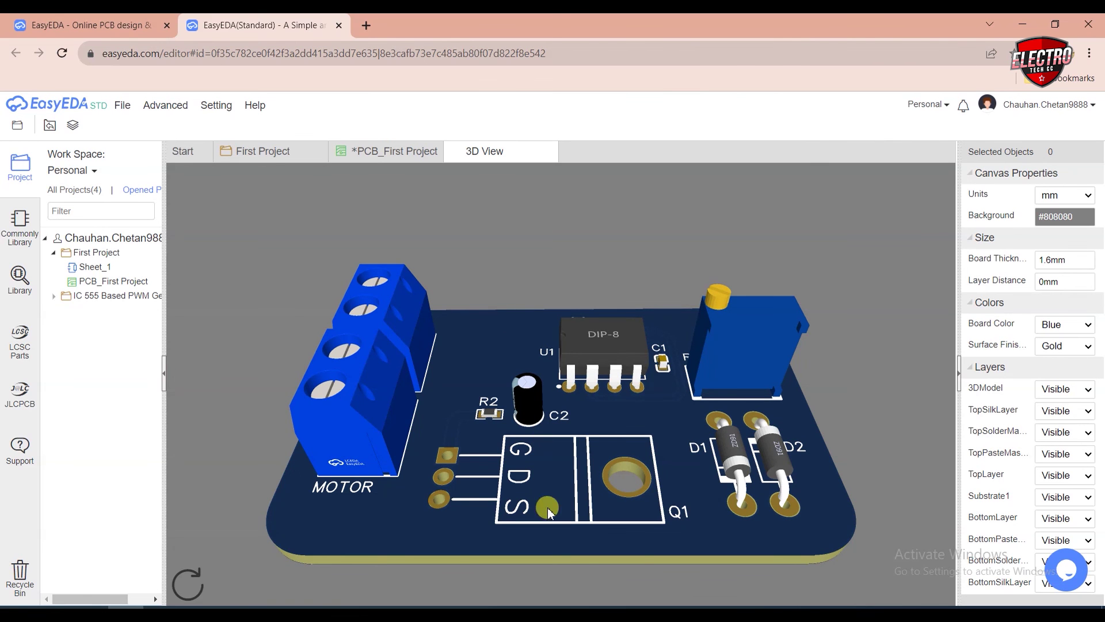
left_click_drag(593, 414, 555, 504)
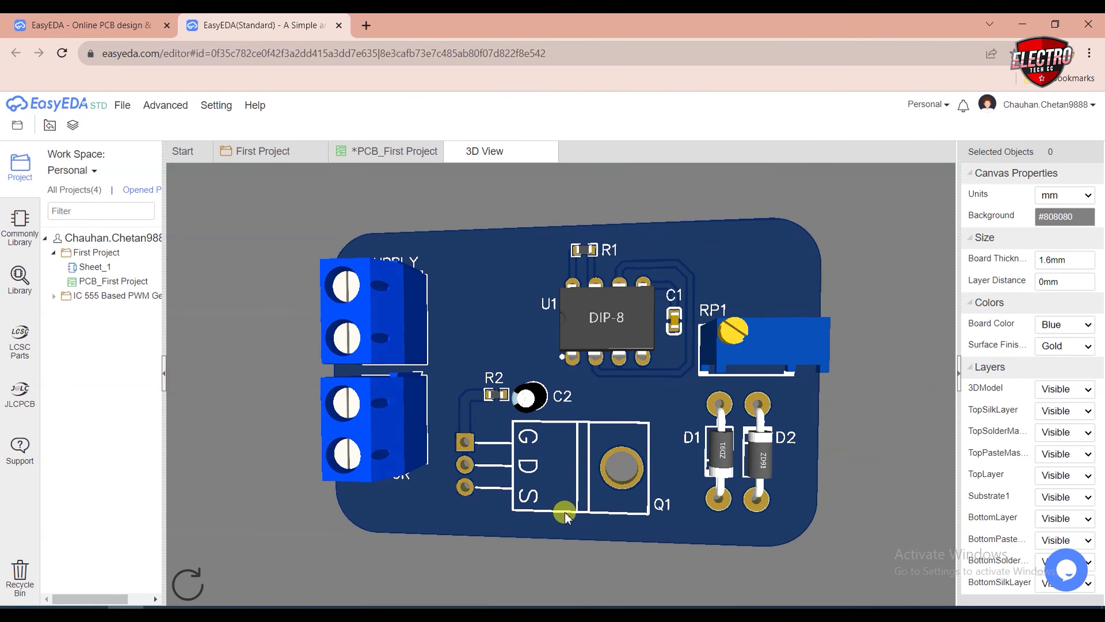
scroll(594, 437, "up", 3)
left_click_drag(703, 419, 643, 429)
scroll(639, 428, "down", 2)
left_click_drag(584, 455, 584, 433)
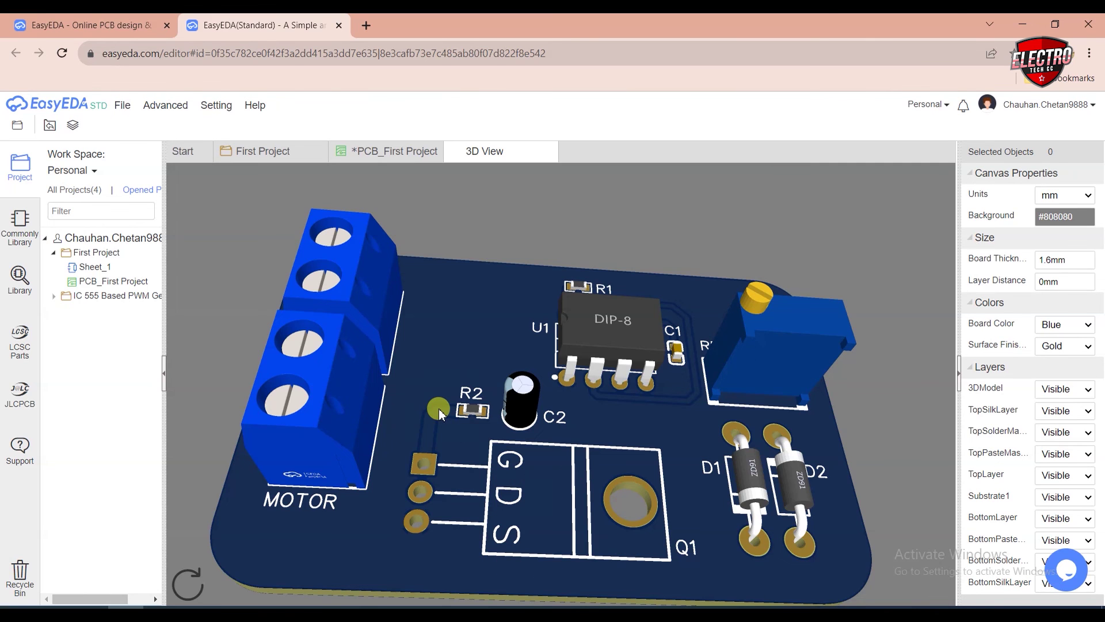
scroll(441, 411, "down", 2)
left_click_drag(491, 515, 493, 379)
left_click_drag(341, 442, 409, 467)
left_click_drag(509, 422, 344, 415)
left_click_drag(506, 358, 543, 458)
scroll(450, 420, "up", 5)
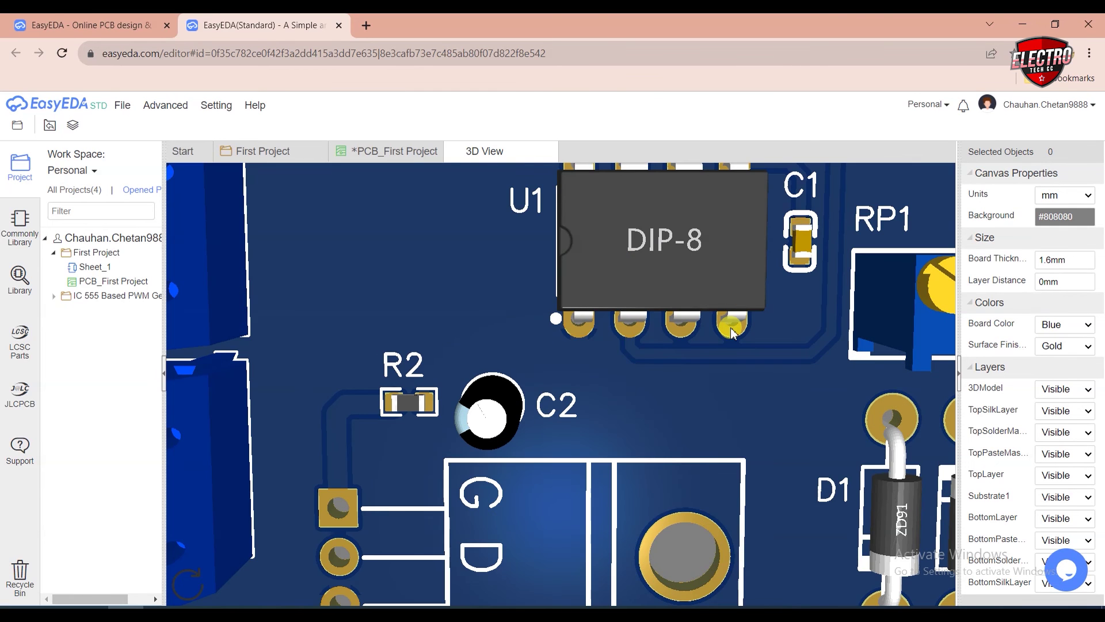
scroll(730, 325, "down", 3)
scroll(685, 358, "down", 2)
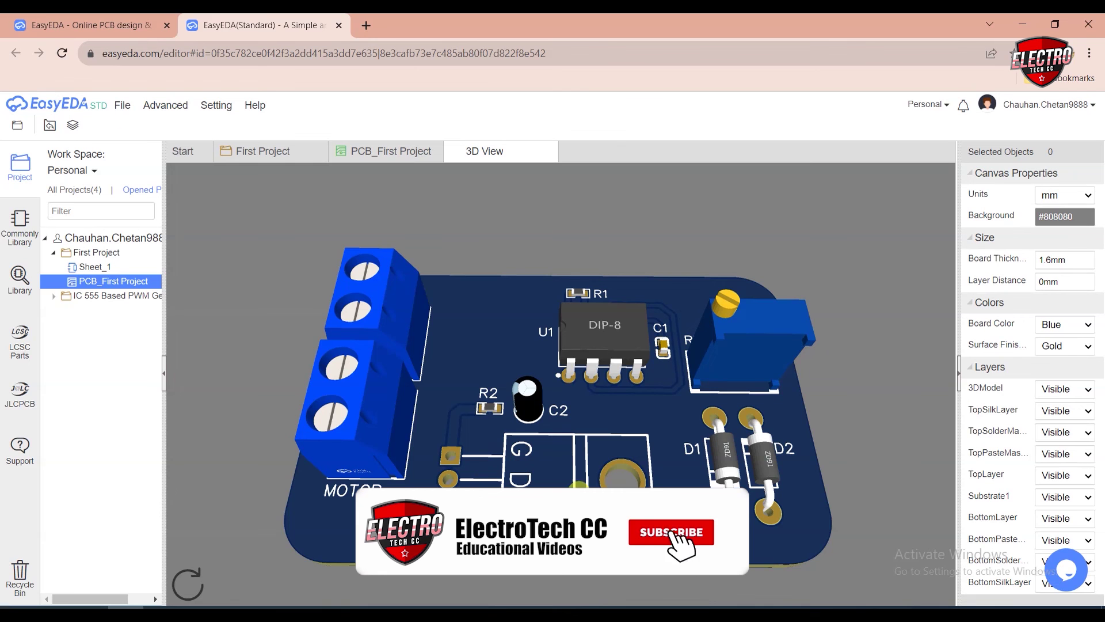
View the board from above in 3D, then return to the PCB layout with the floating drawing tools expanded.
left_click_drag(524, 555, 553, 385)
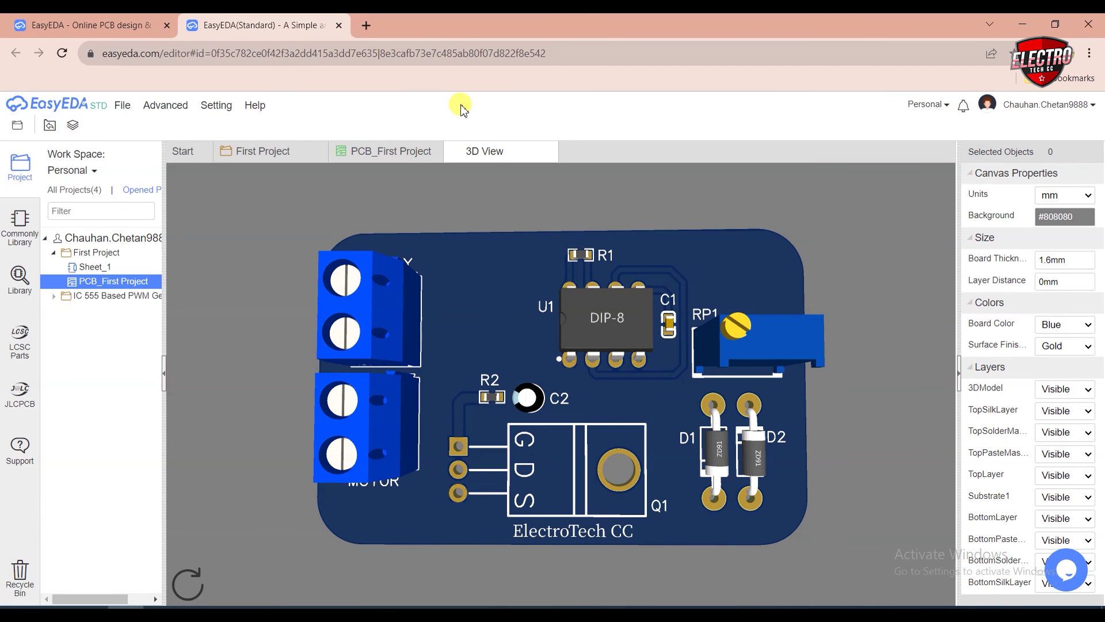
left_click(549, 153)
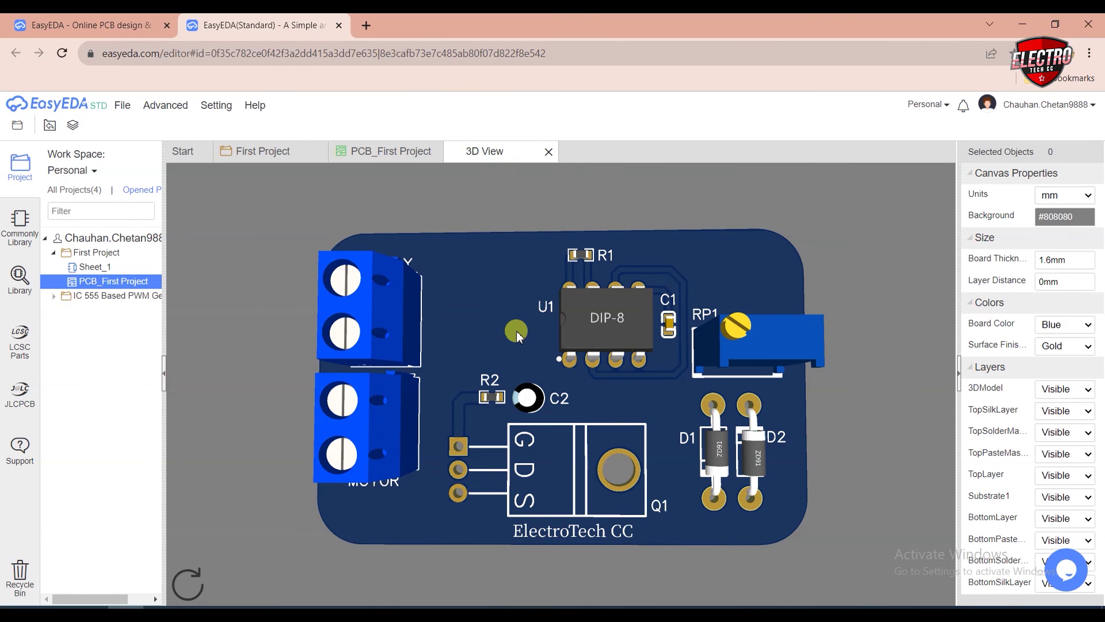
left_click(765, 151)
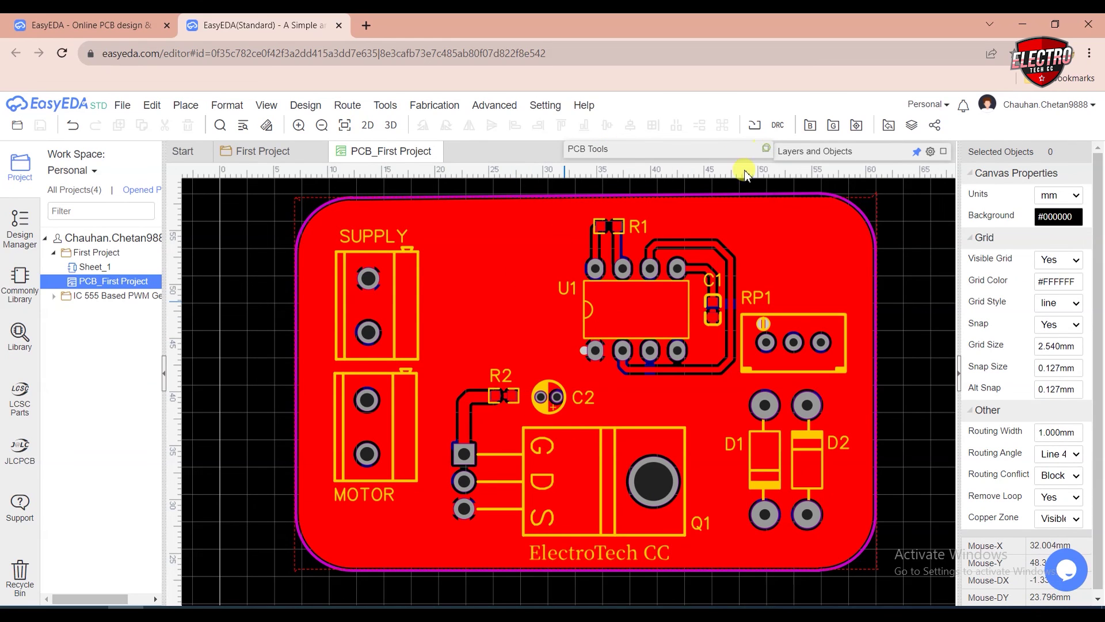